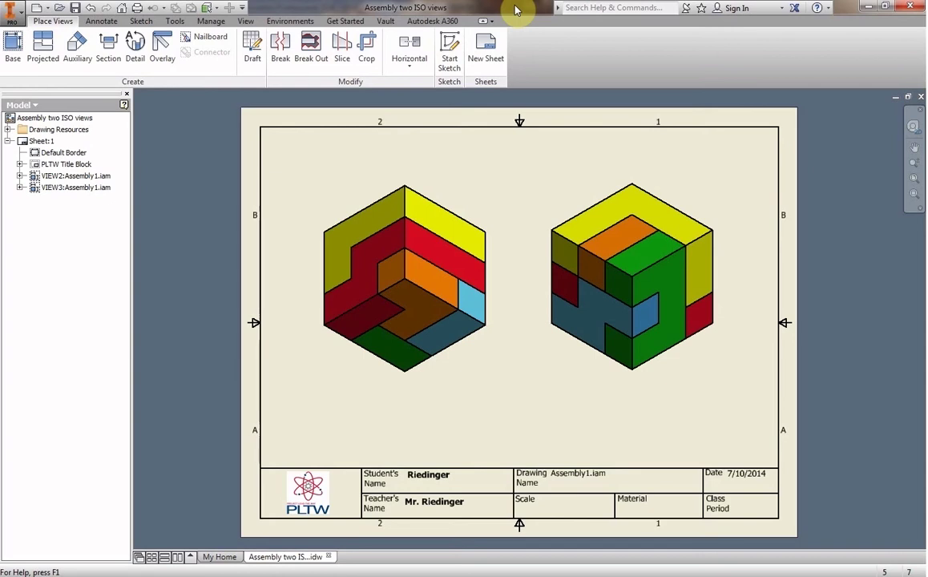
Restore the 'Assembly two ISO views' drawing window to reveal the Get Started home screen.
mouse_move(515, 9)
left_mouse_down()
mouse_move(481, 44)
mouse_move(4, 136)
left_mouse_up()
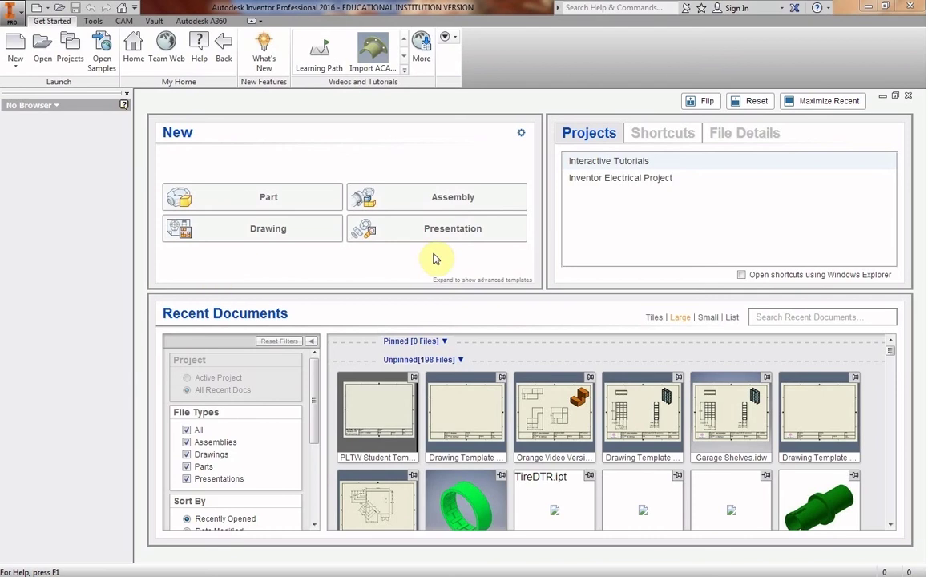
Create a new assembly file, Assembly1, from the Get Started screen.
left_click(451, 203)
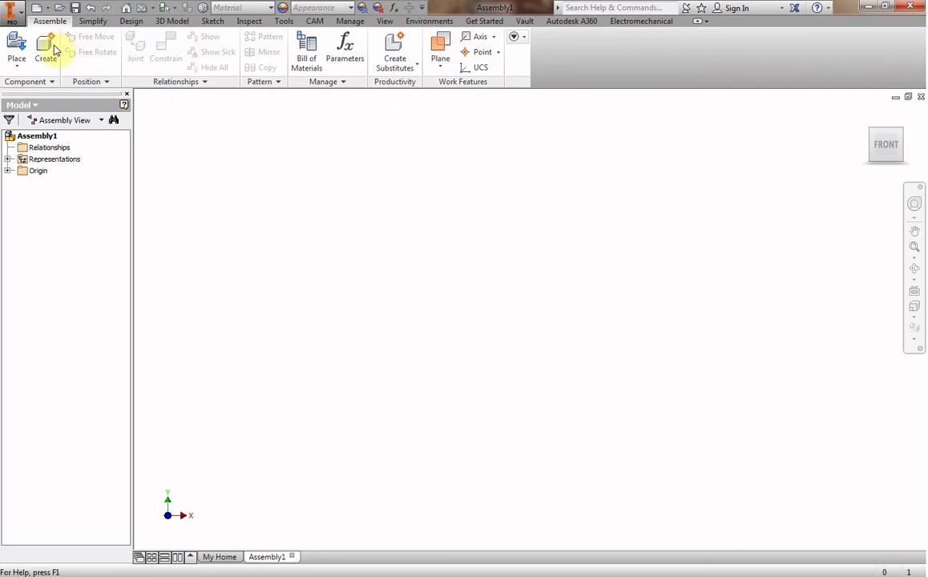
Place Component: browse to Autodesk Projects > PUZZLE CUBE and load the Blue part.
left_click(11, 45)
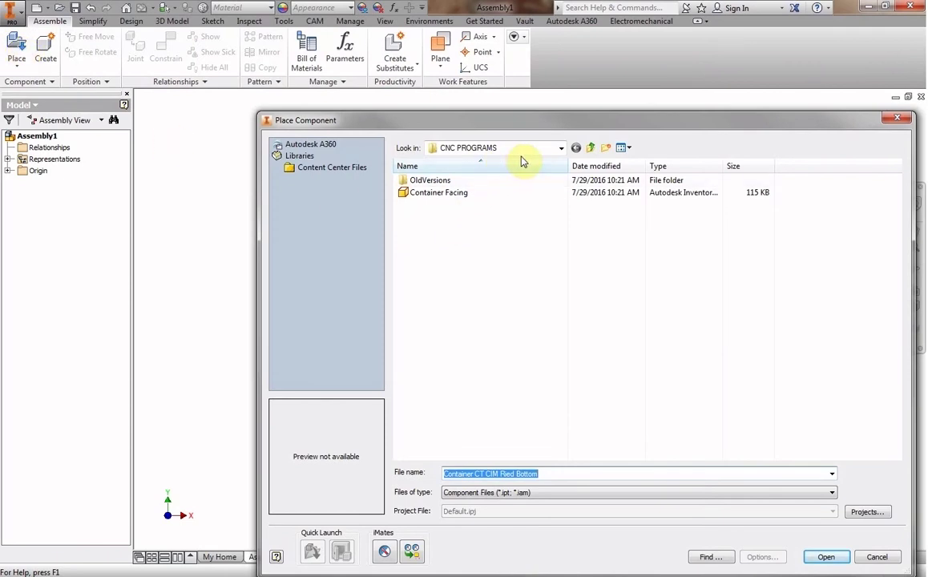
left_click(590, 149)
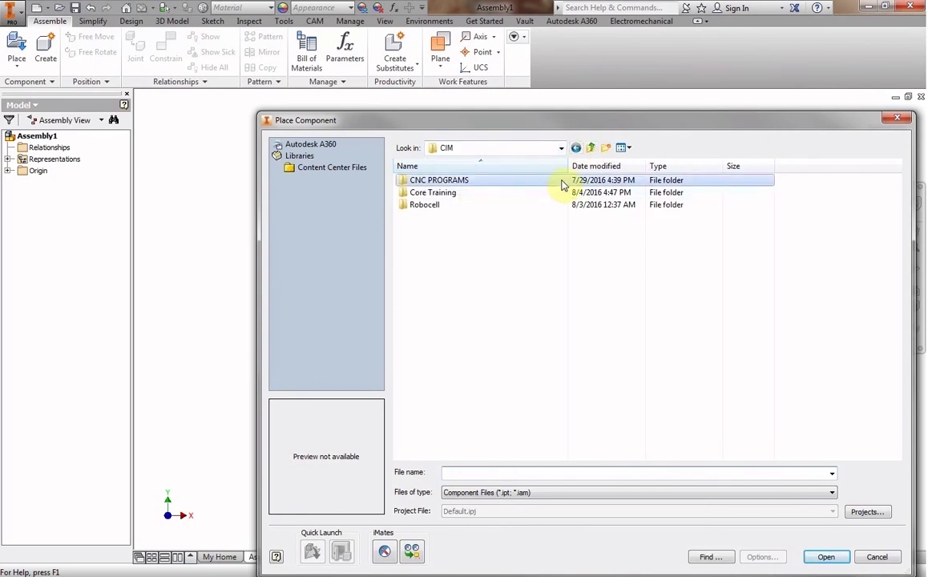
left_click(590, 148)
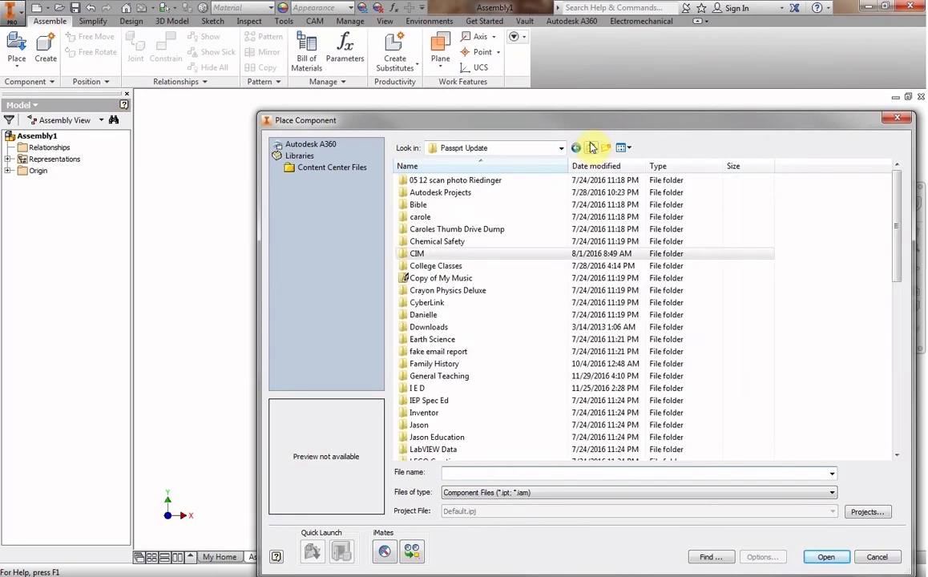
double_click(482, 389)
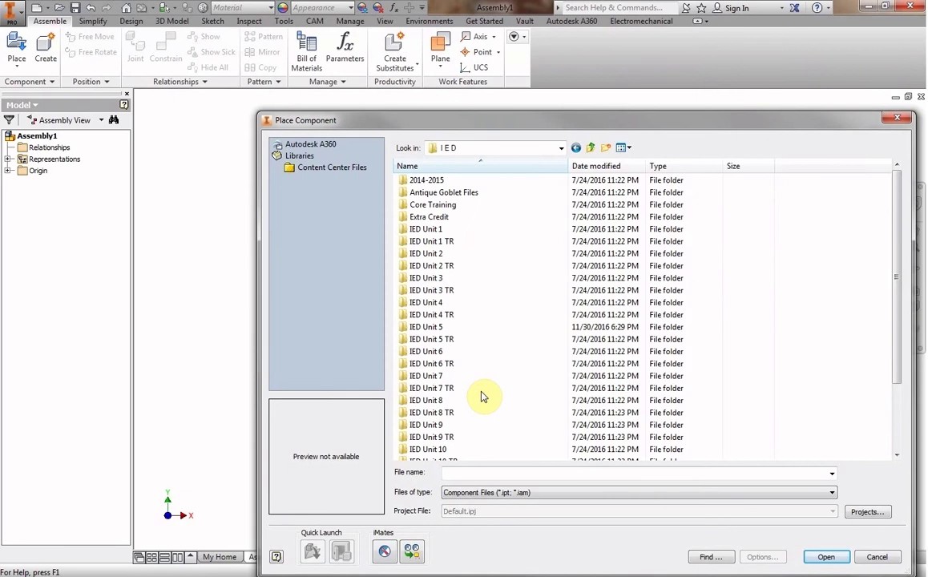
left_click(591, 149)
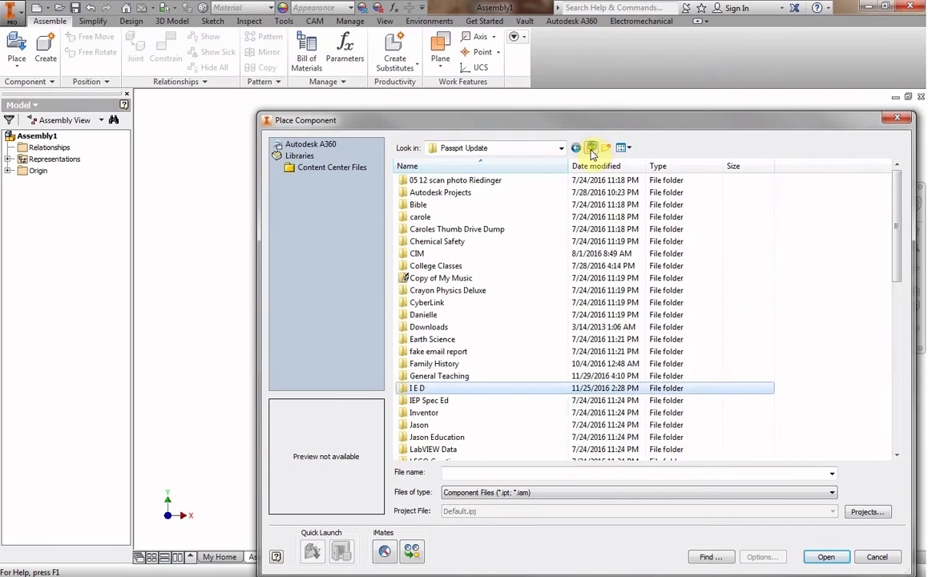
double_click(508, 196)
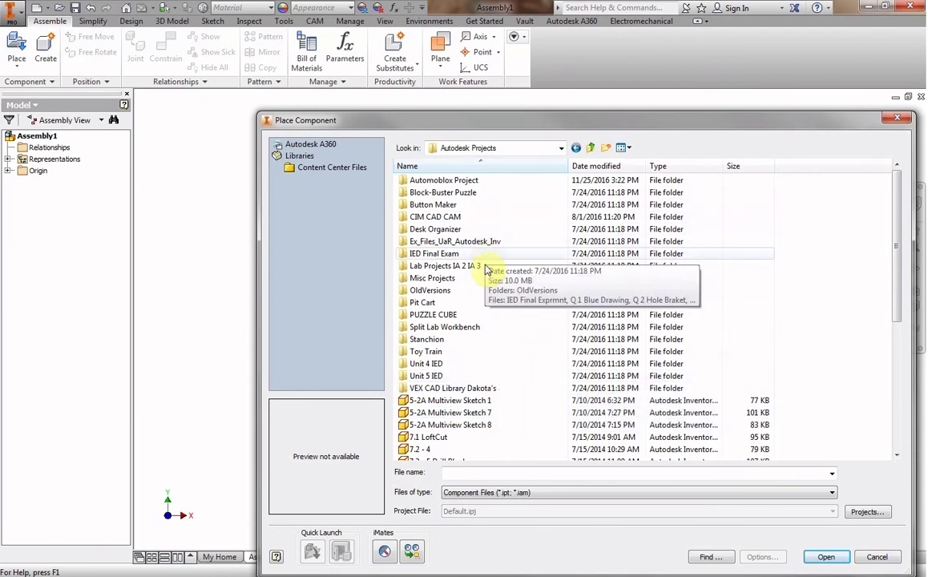
double_click(481, 319)
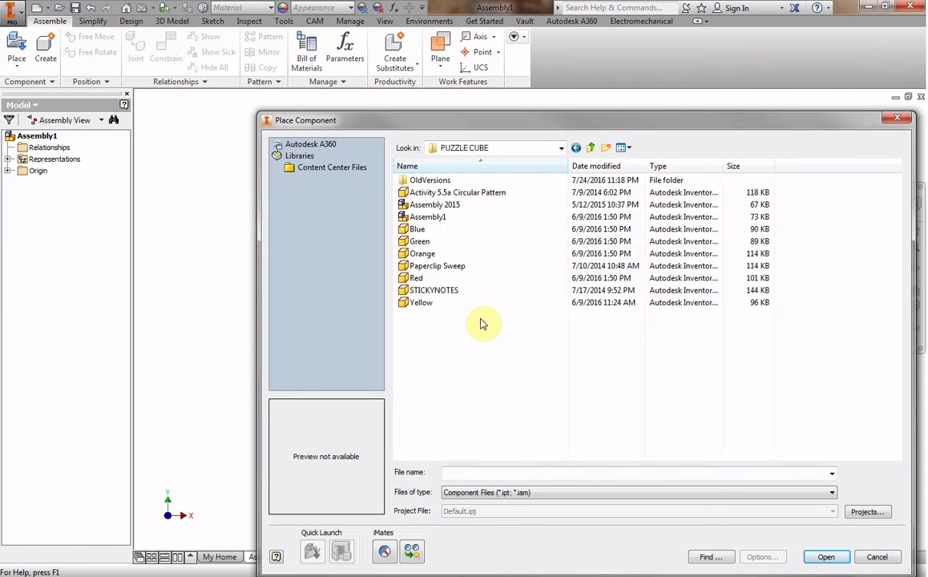
left_click(418, 230)
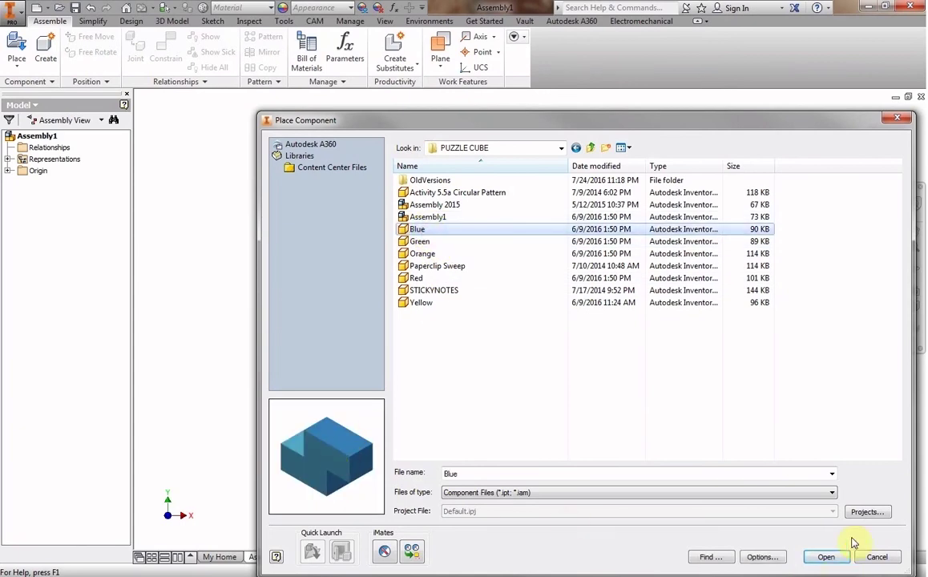
left_click(825, 556)
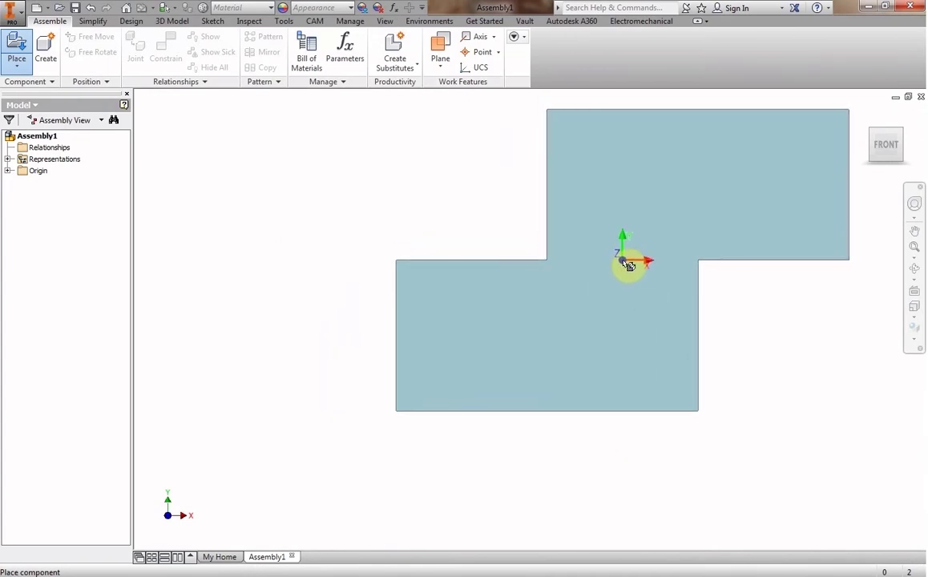
Drop the Blue piece at the origin and end component placement with OK.
left_click(622, 260)
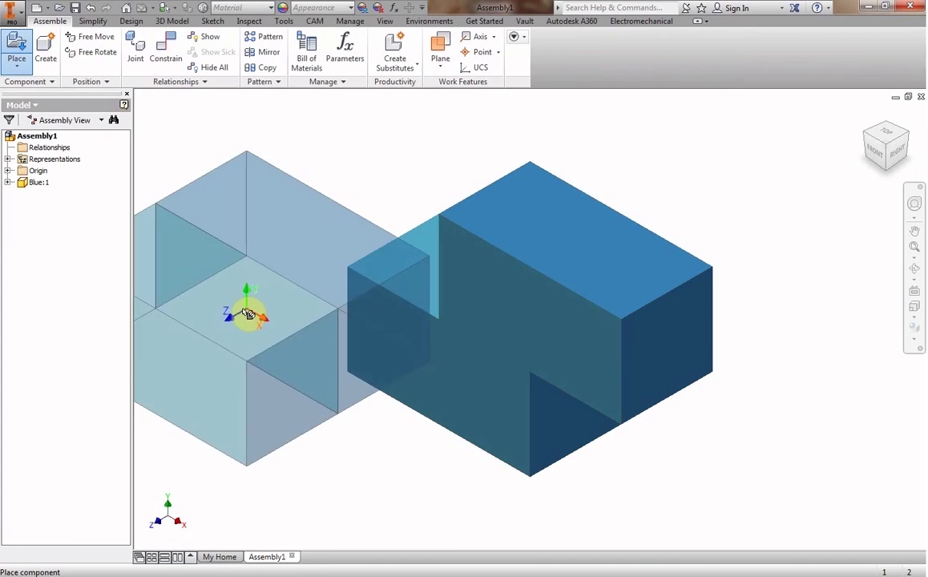
right_click(243, 310)
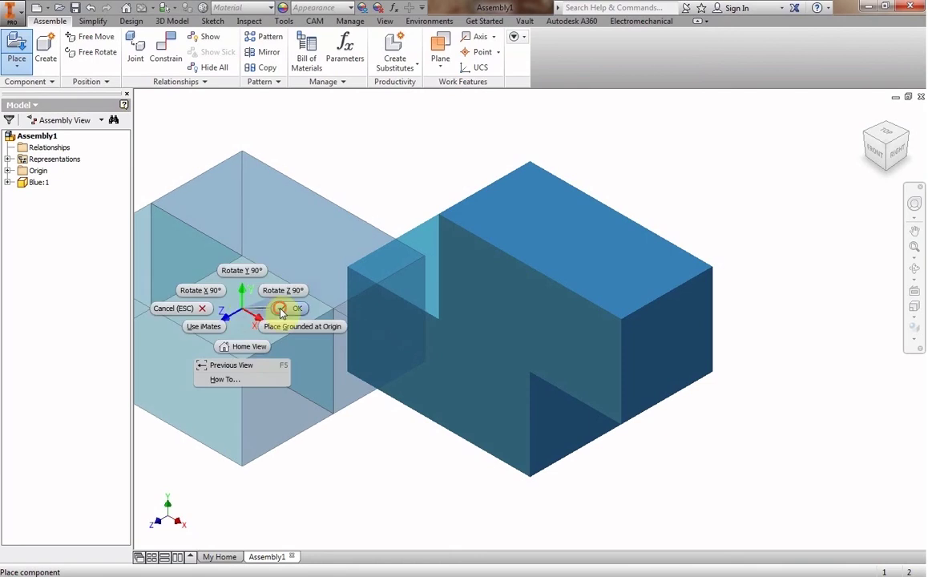
left_click(281, 311)
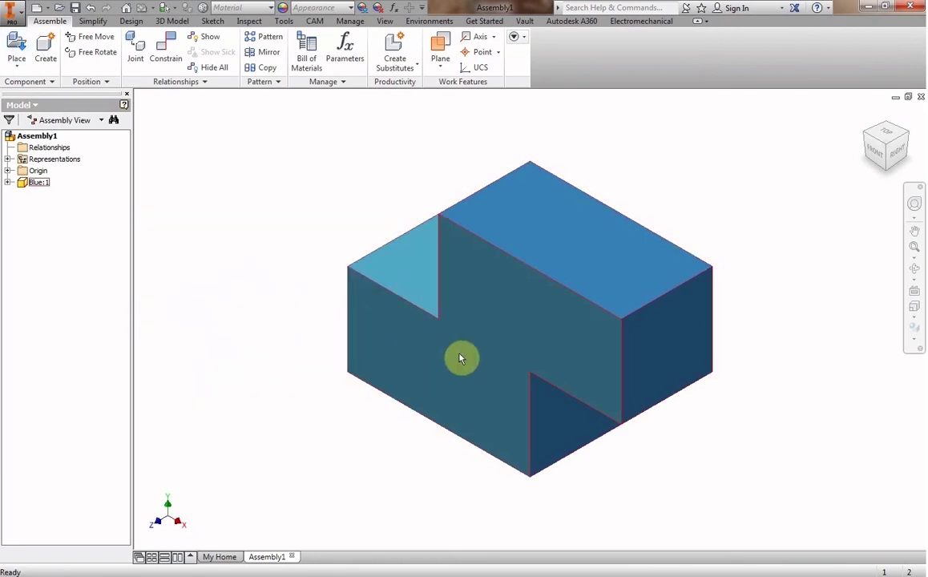
scroll(461, 358, "up", 3)
scroll(460, 359, "down", 5)
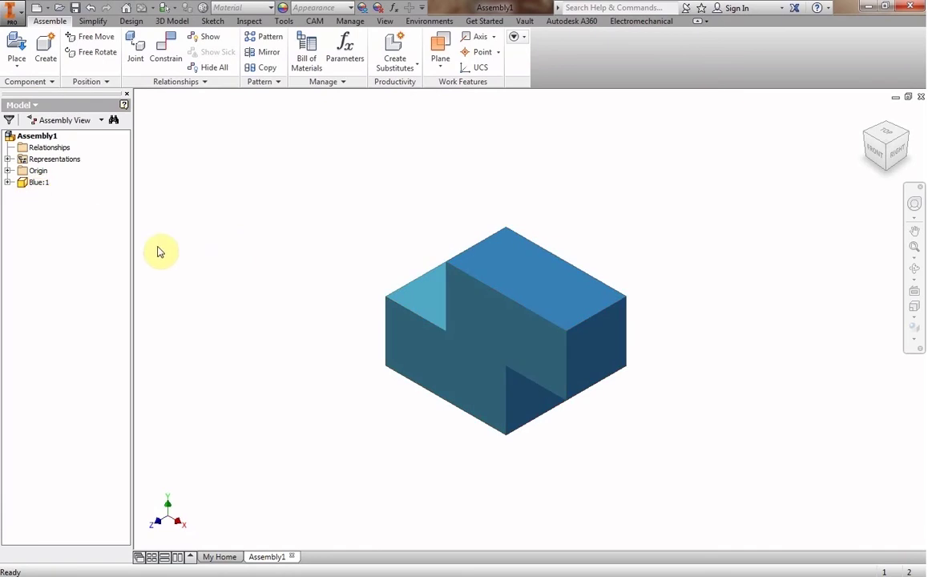
Mark Blue:1 as Grounded and confirm it no longer moves when dragged.
right_click(37, 186)
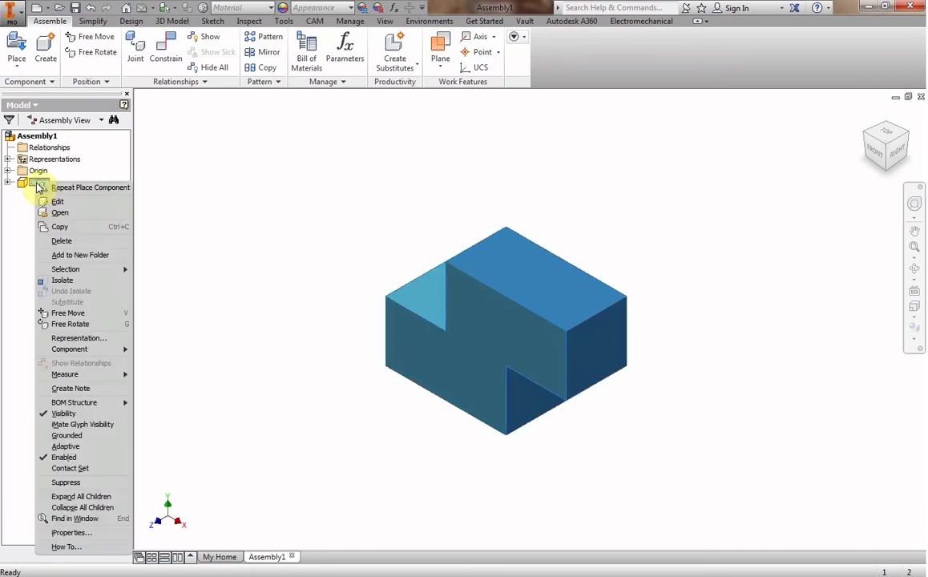
left_click(182, 348)
right_click(521, 369)
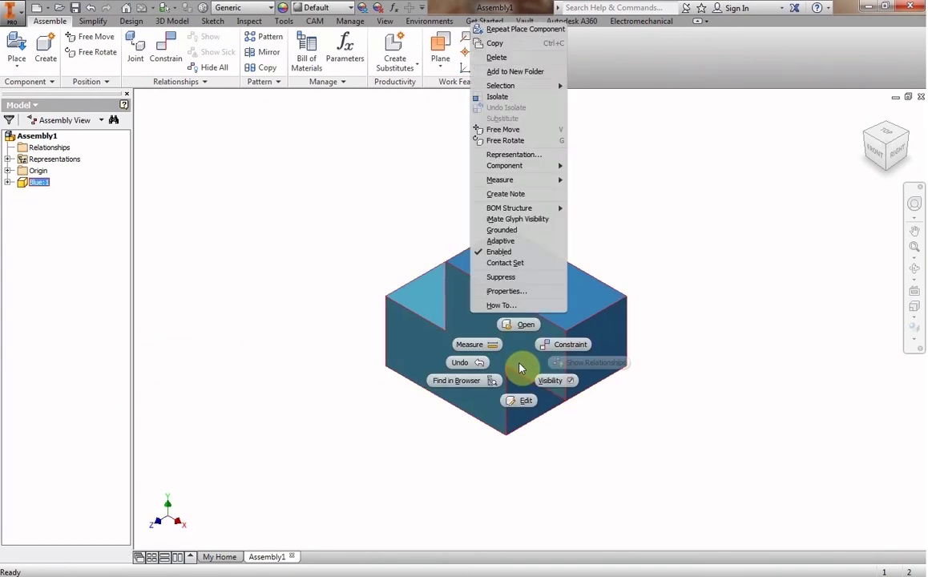
left_click(513, 232)
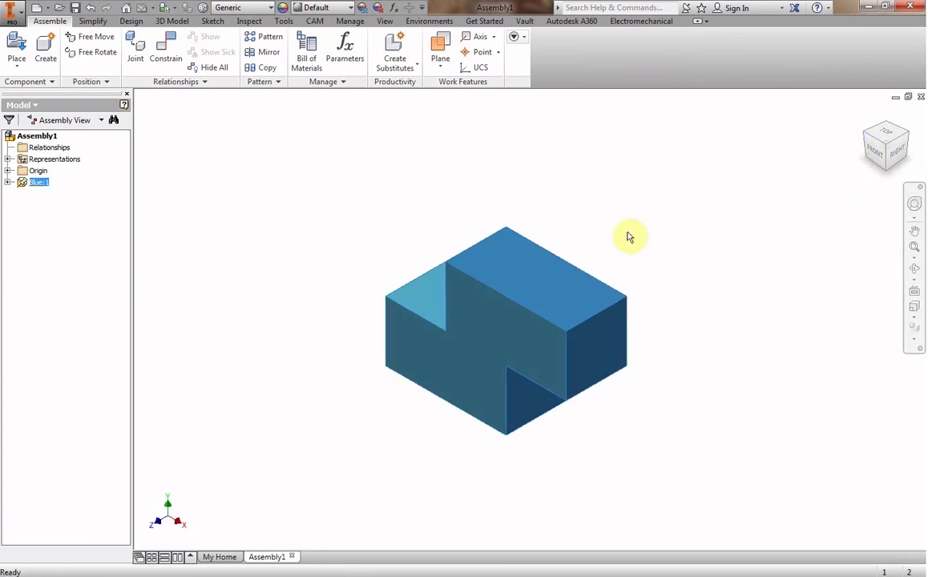
left_click_drag(486, 335, 476, 364)
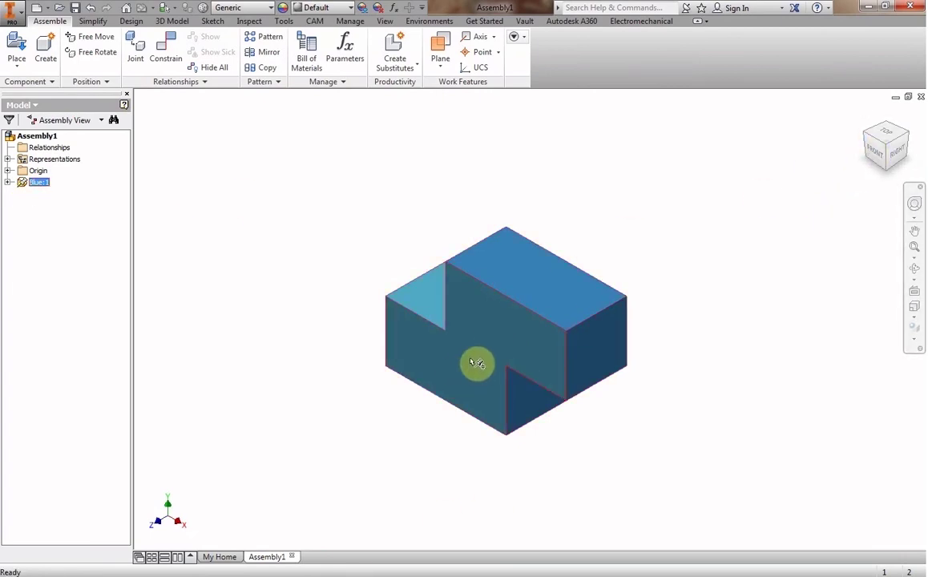
left_click_drag(477, 365, 476, 364)
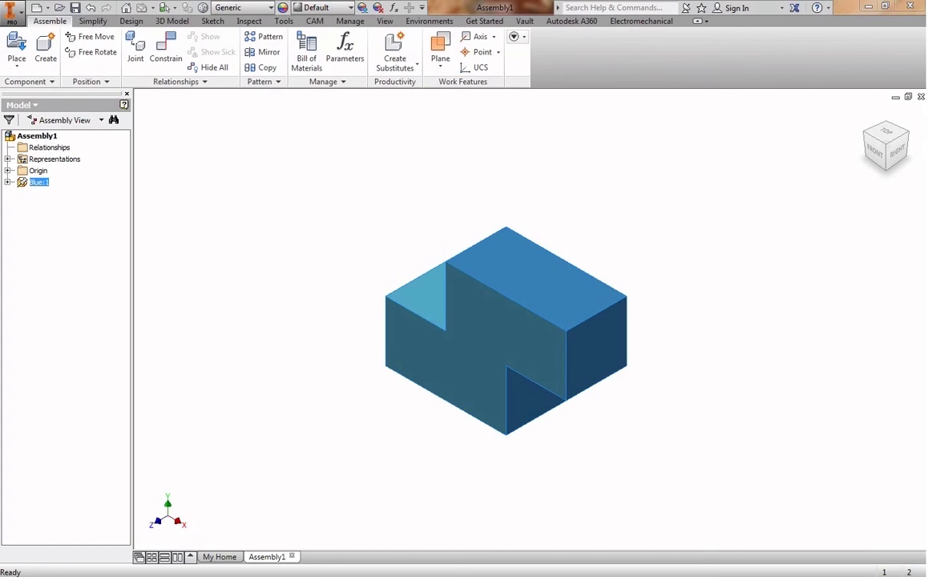
Drag the Green part from Explorer's PUZZLE CUBE folder into the assembly, right of Blue.
key("alt+Tab")
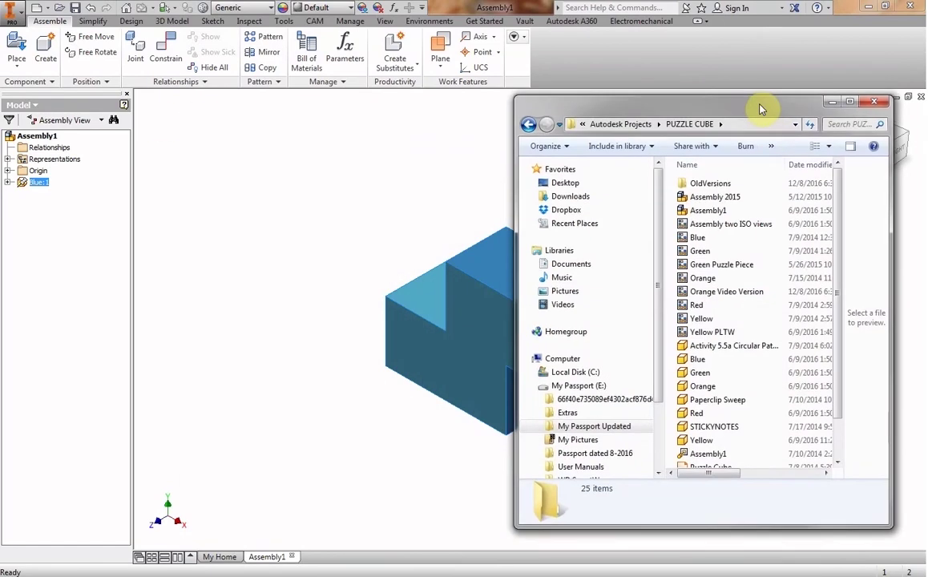
left_click_drag(729, 379, 284, 168)
left_click(704, 376)
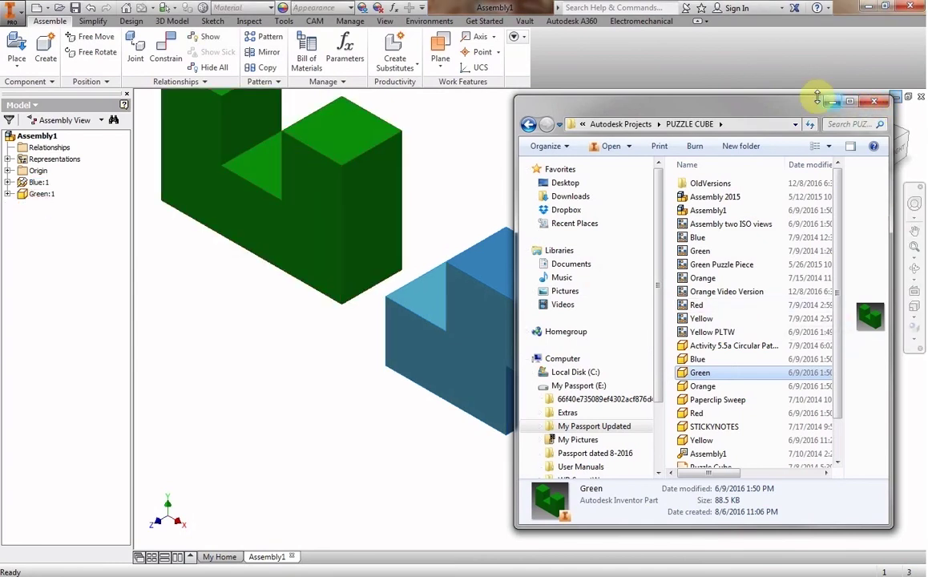
left_click_drag(787, 106, 301, 94)
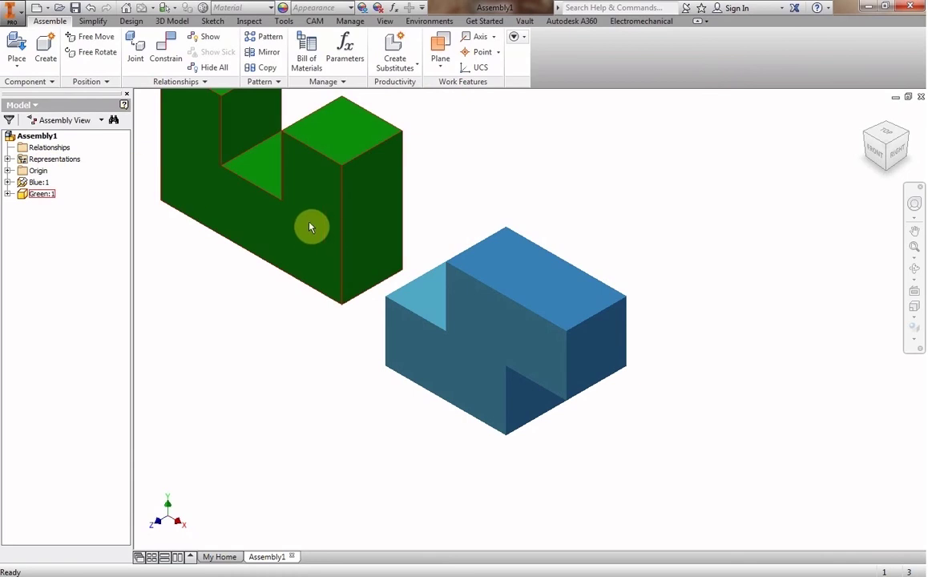
left_click_drag(306, 225, 801, 345)
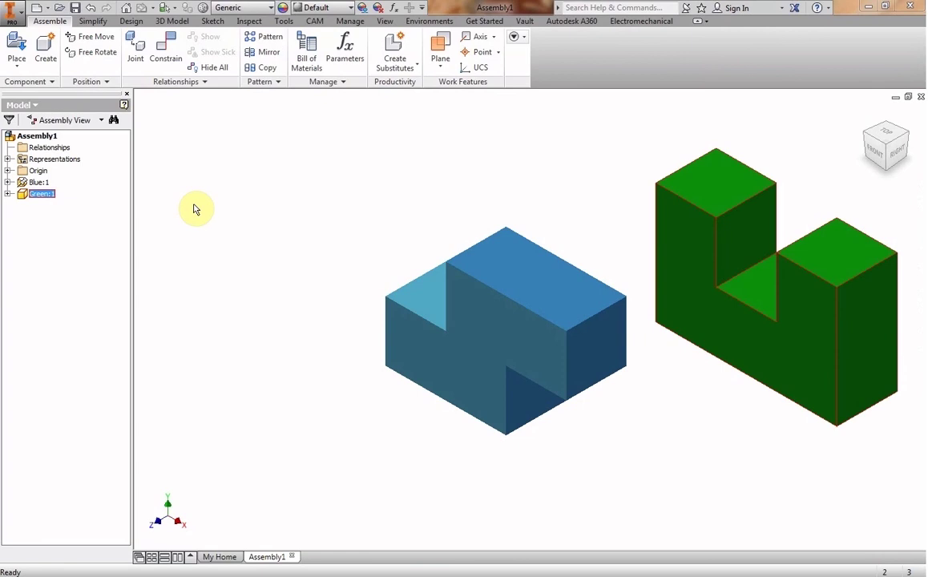
Start the Constrain tool on the Assemble tab.
left_click(169, 66)
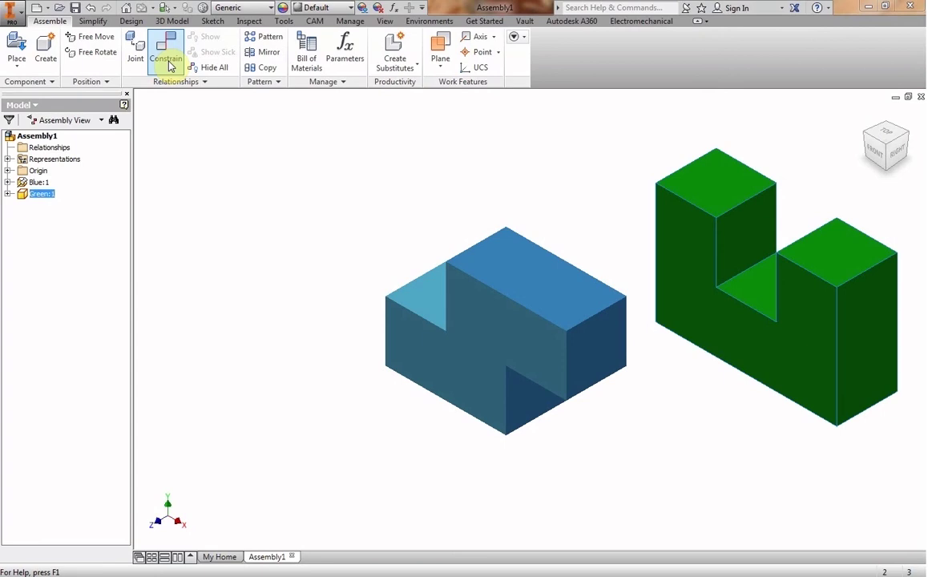
Open Place Constraint with a Mate at 0.000 in offset and move the dialog aside.
left_click(168, 64)
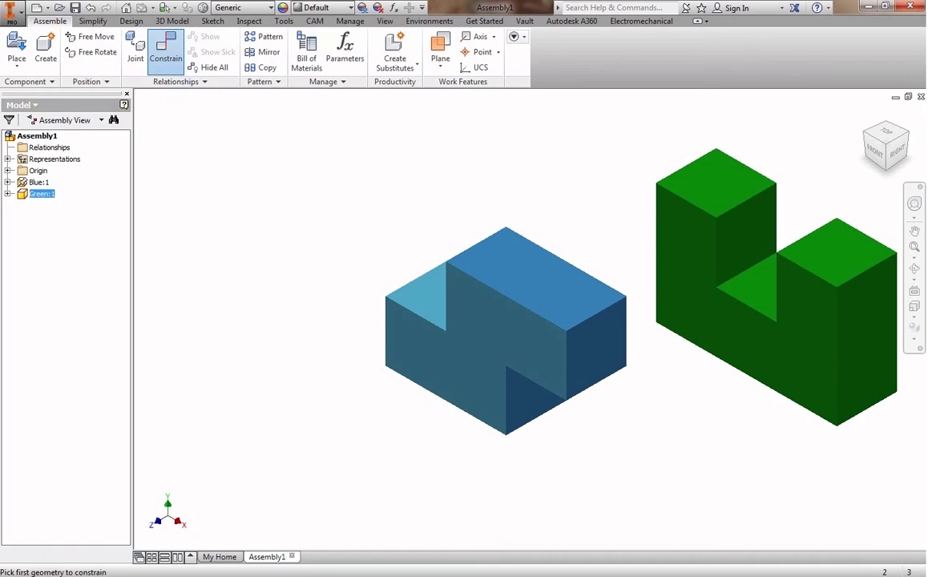
left_click_drag(245, 152, 242, 112)
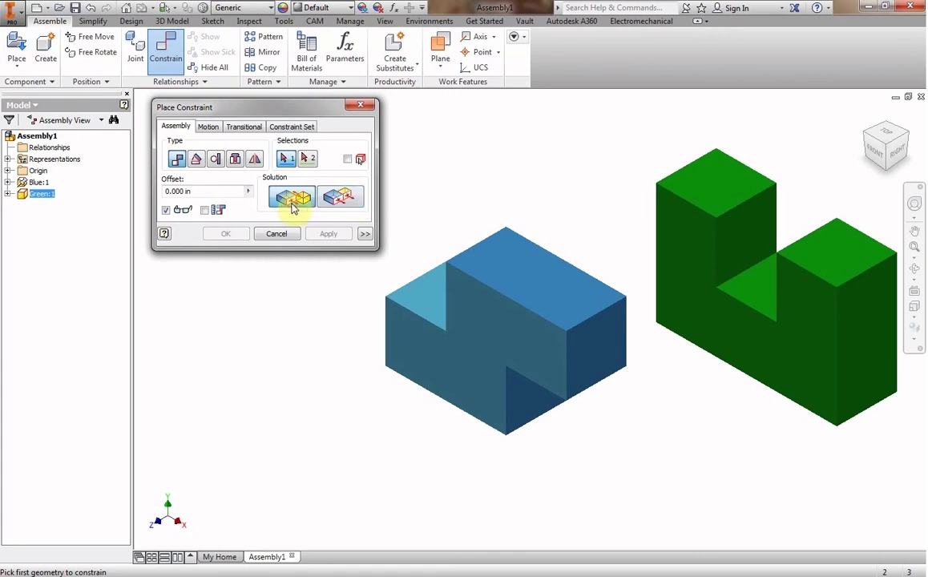
Select the green notch floor and a blue side face as the two Mate selections.
left_click(754, 290)
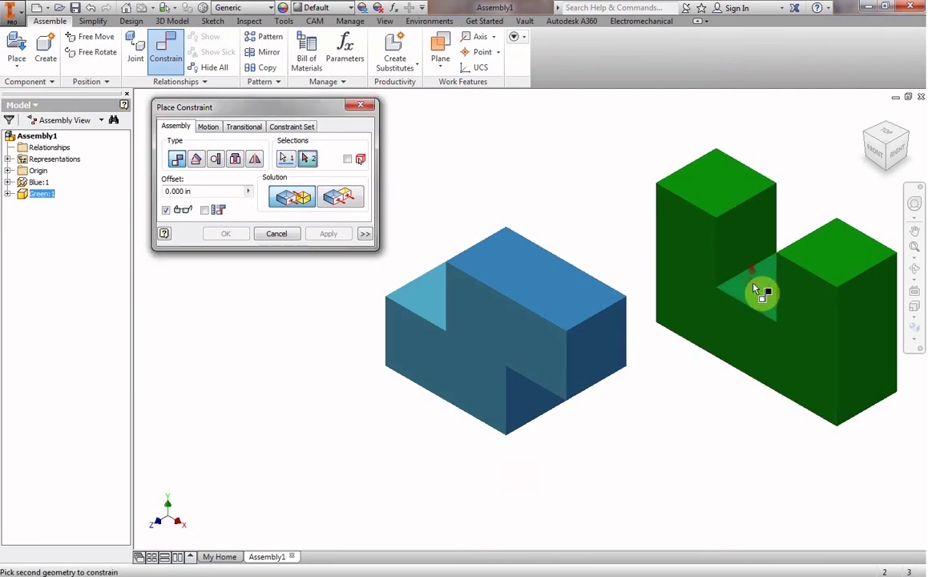
left_click(909, 141)
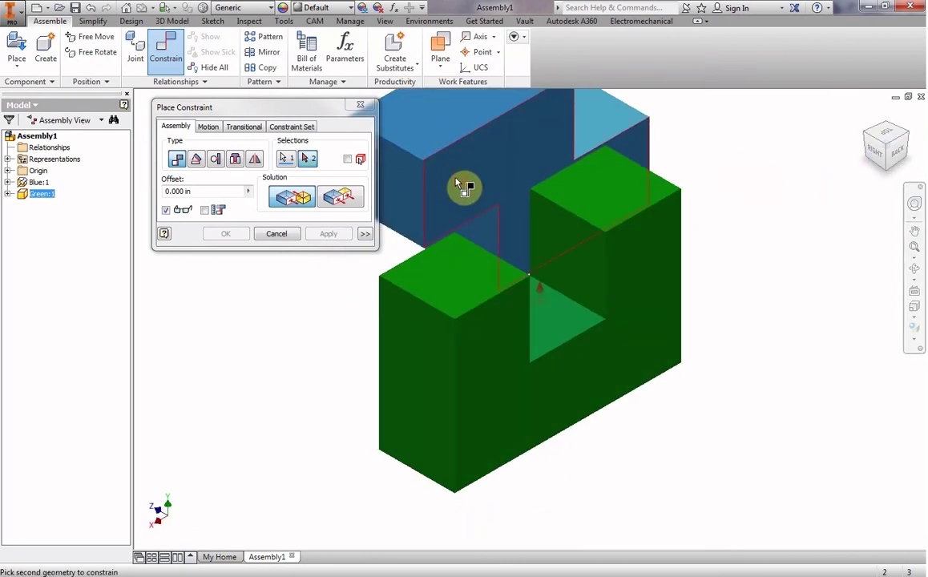
mouse_move(455, 181)
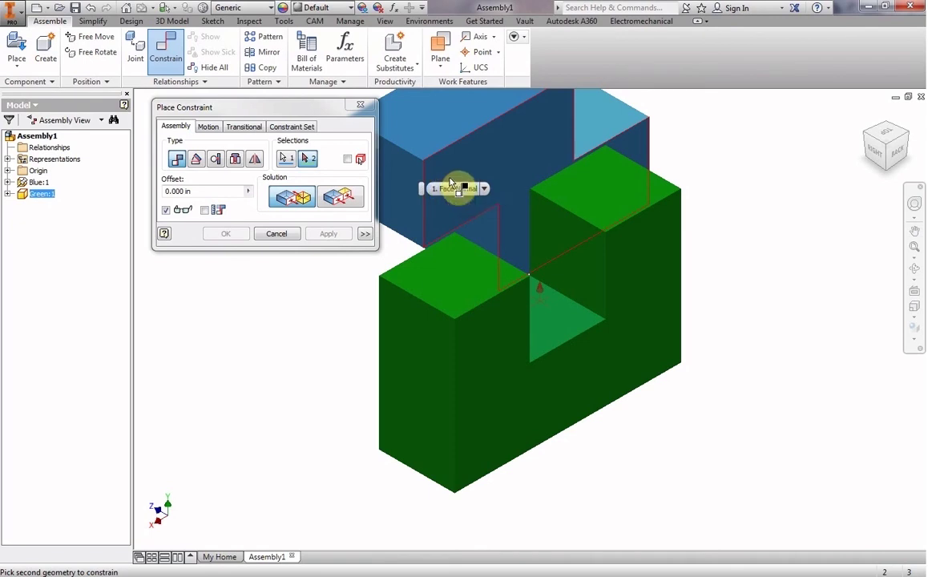
left_click(447, 178)
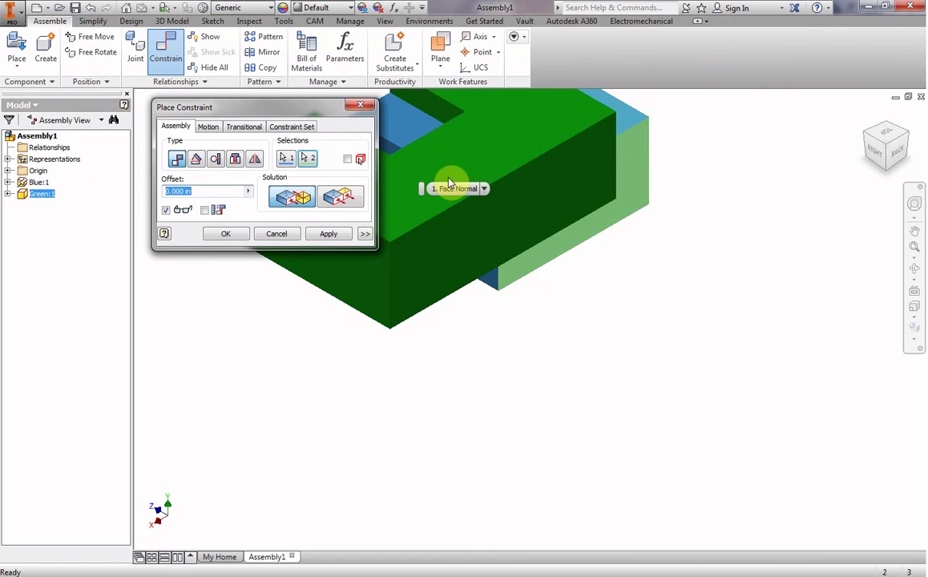
middle_click_drag(653, 277, 744, 381)
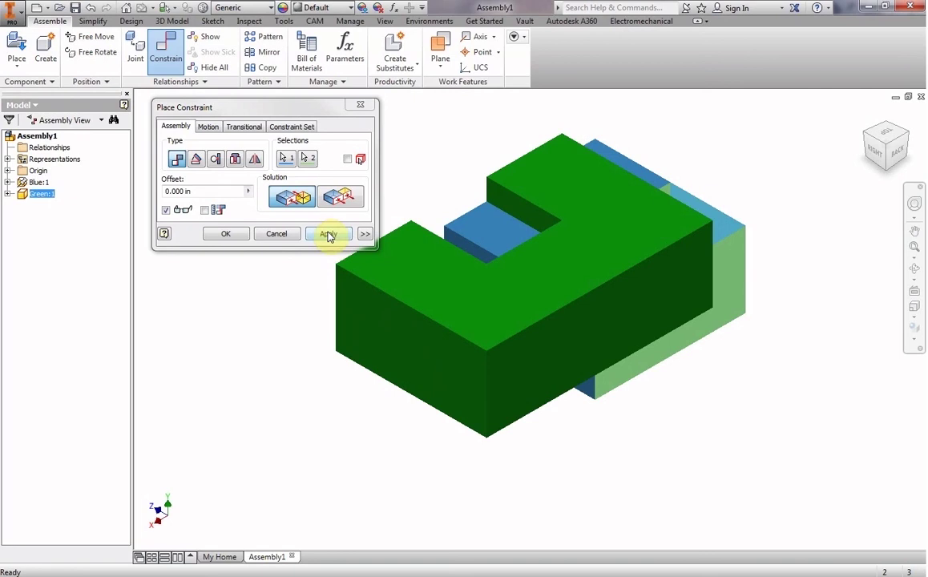
Apply the Mate between the green and blue faces, keeping Mate over Flush.
left_click(328, 234)
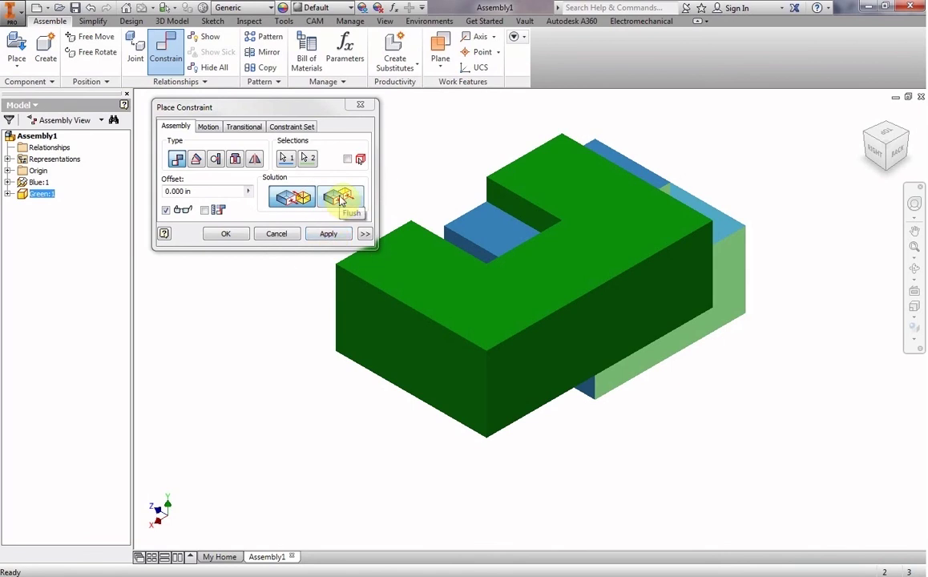
left_click(340, 199)
left_click(340, 200)
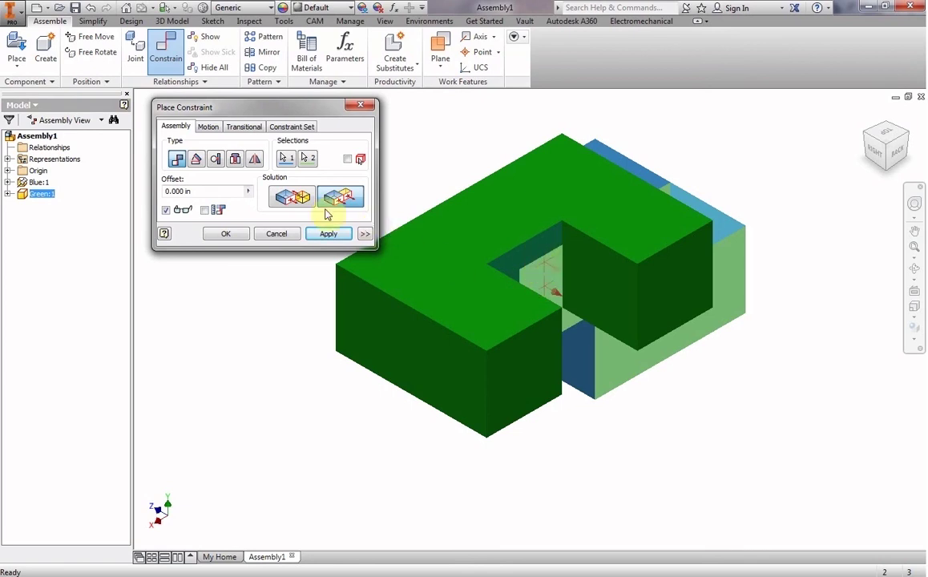
left_click(301, 200)
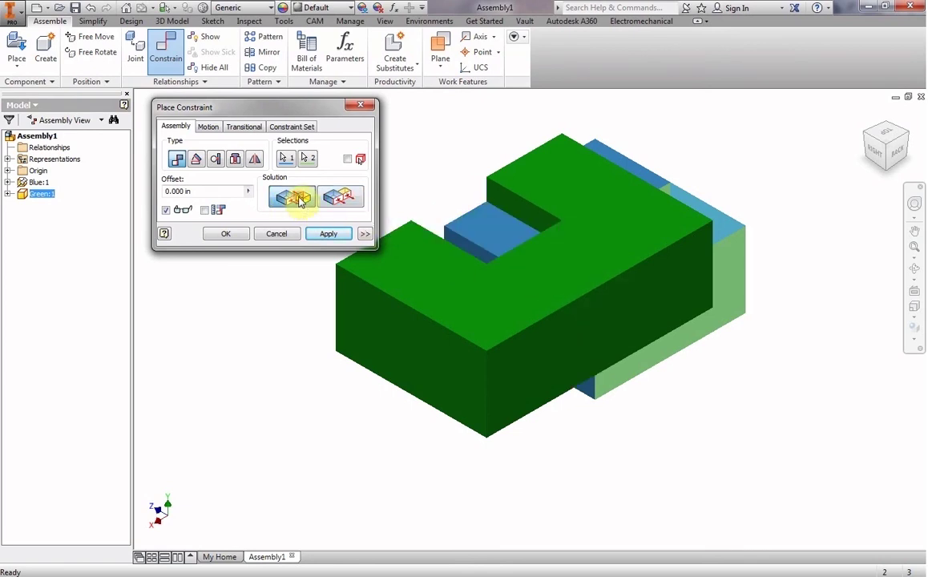
left_click(329, 234)
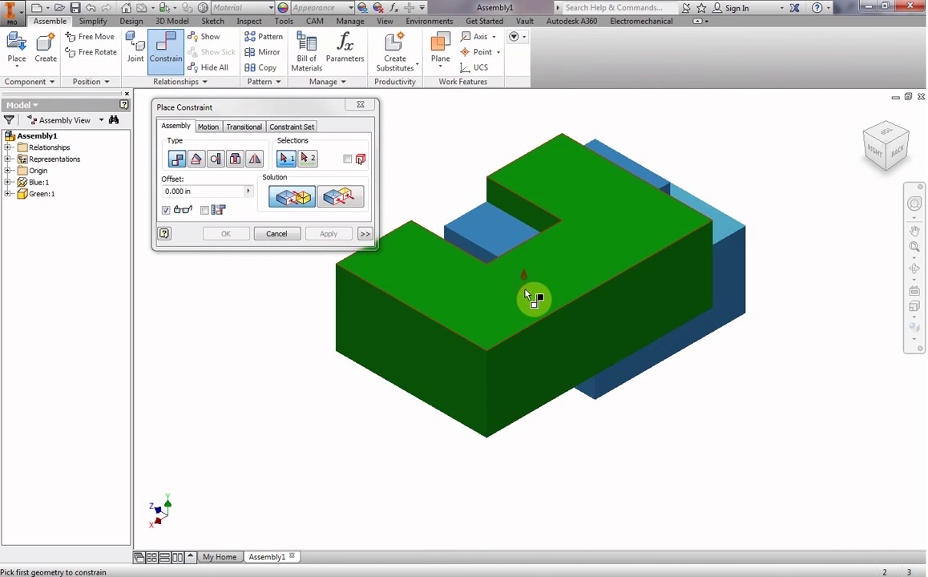
Apply a Flush between the green top face and the blue top face.
mouse_move(526, 295)
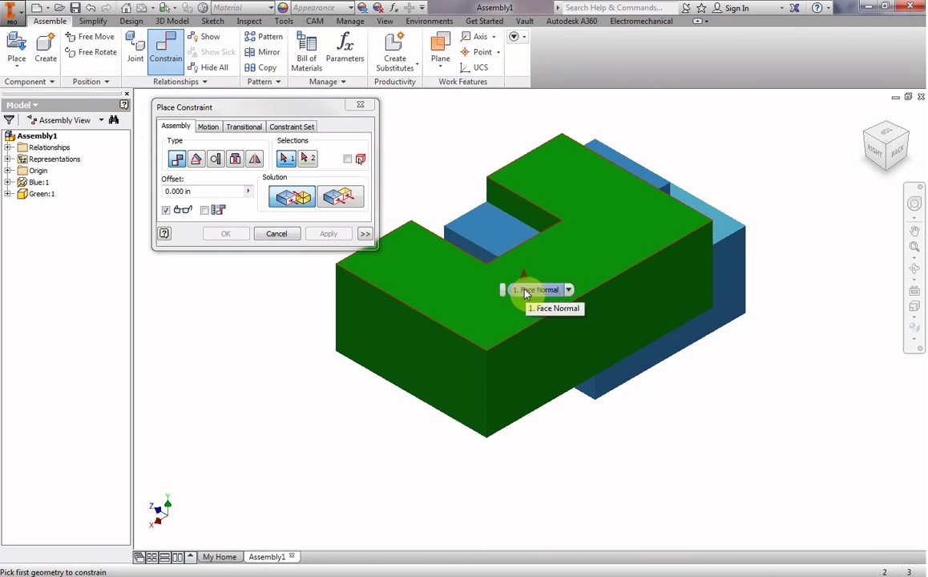
left_click(342, 197)
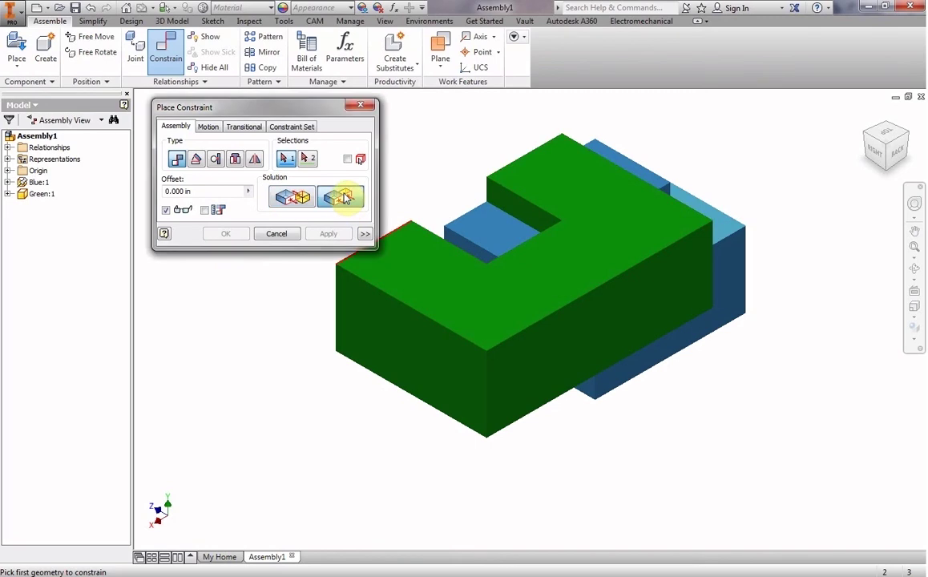
left_click(538, 287)
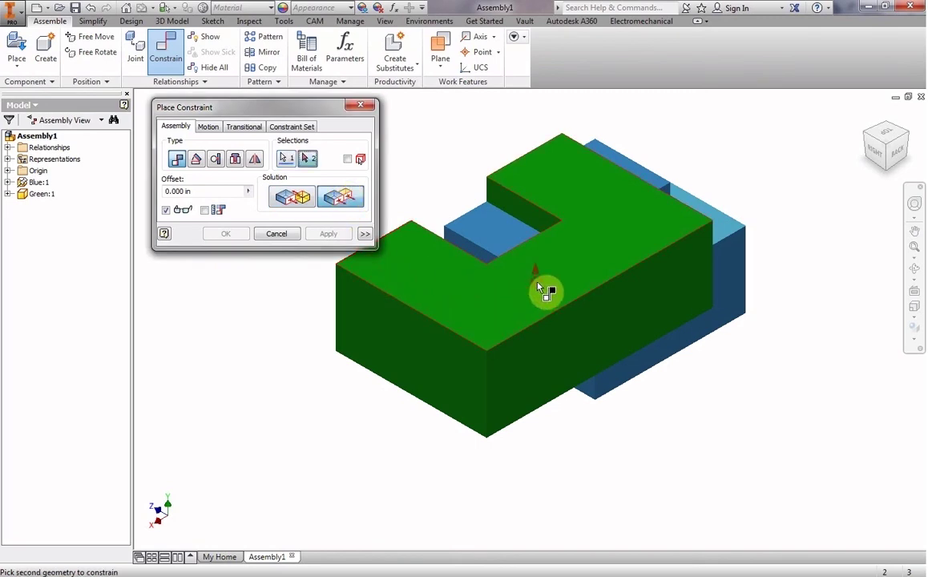
left_click(478, 255)
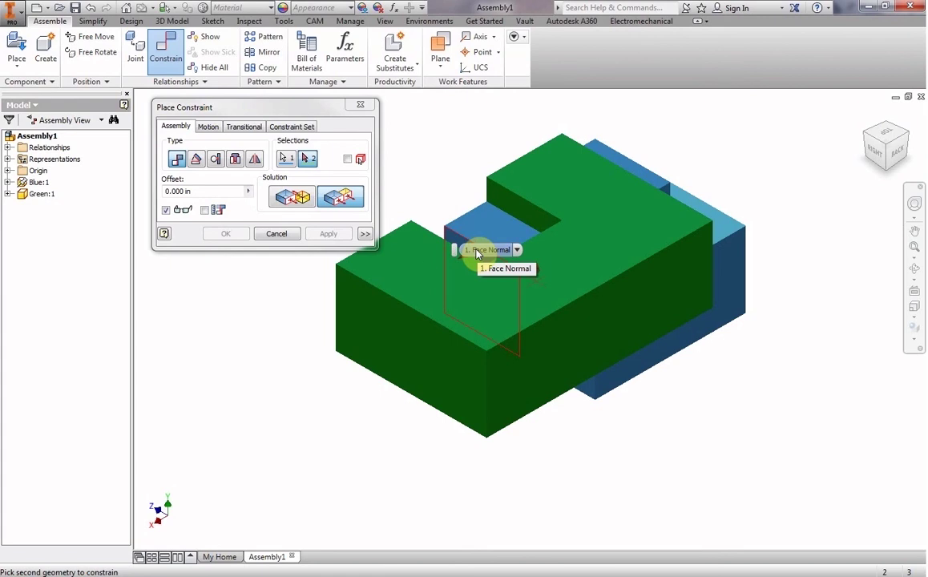
left_click(490, 250)
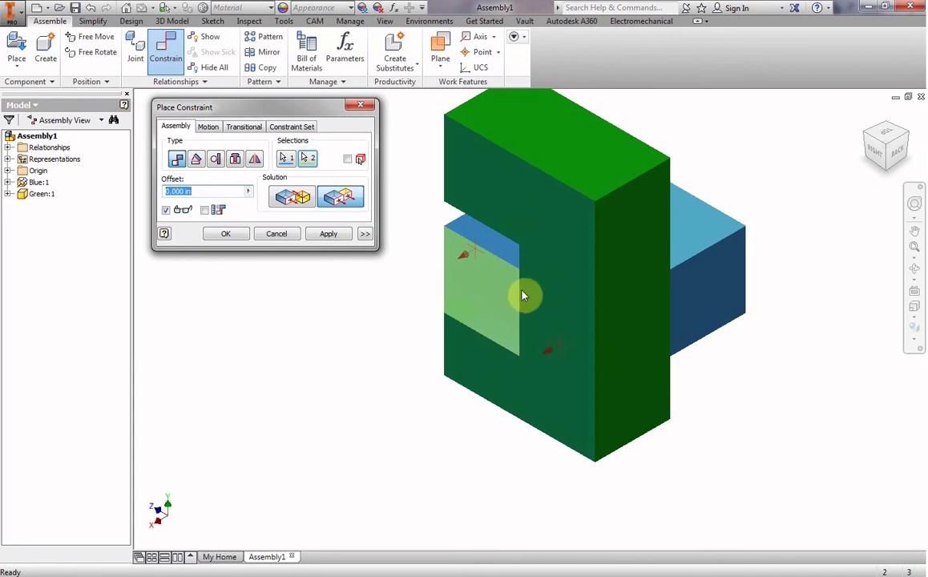
left_click(328, 234)
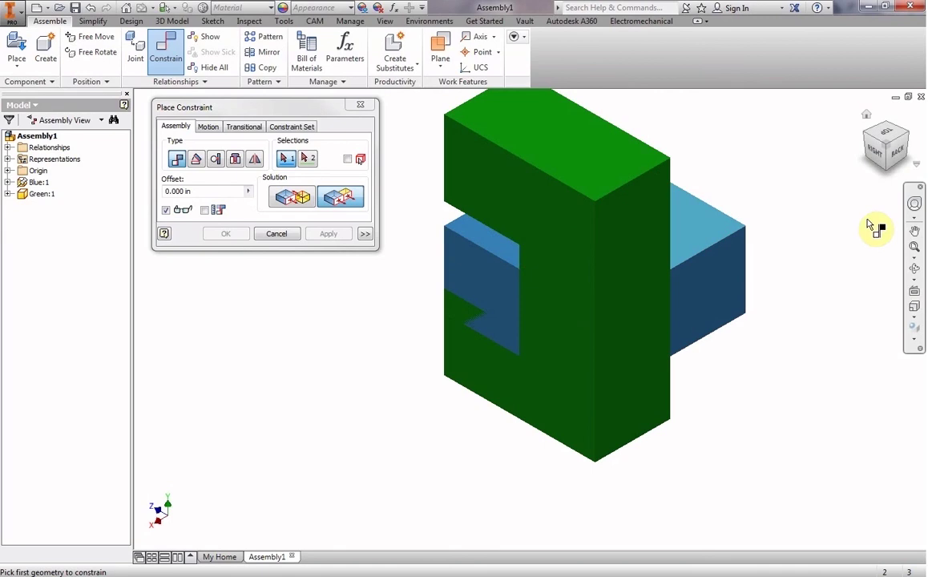
From below, make the Green:1 and Blue:1 bottom faces flush, then return to the Home view.
left_click(886, 170)
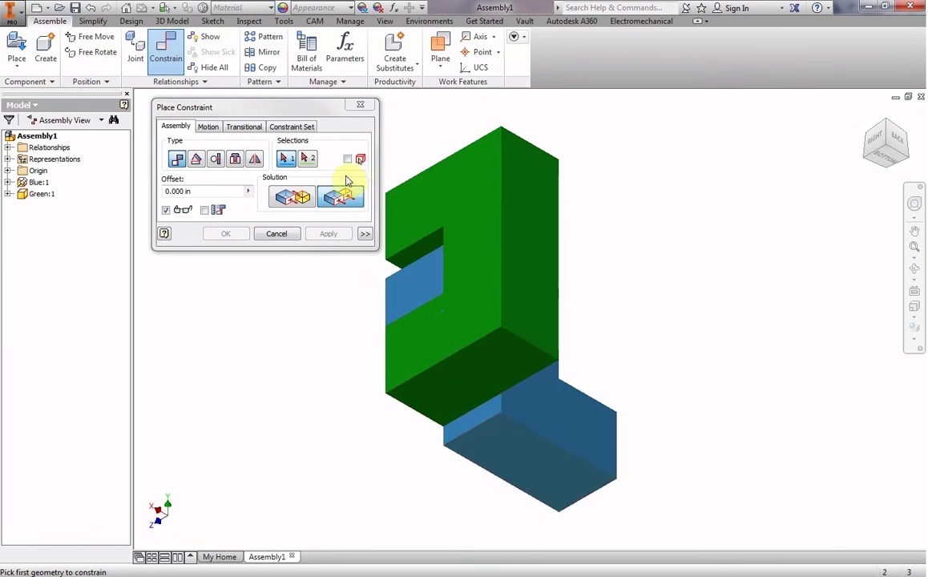
left_click(343, 206)
left_click(480, 377)
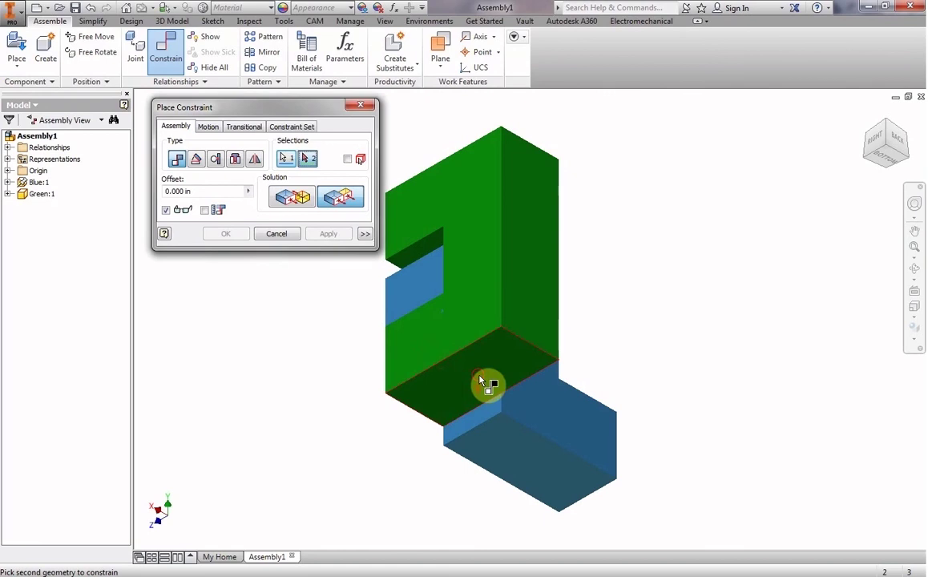
left_click(514, 449)
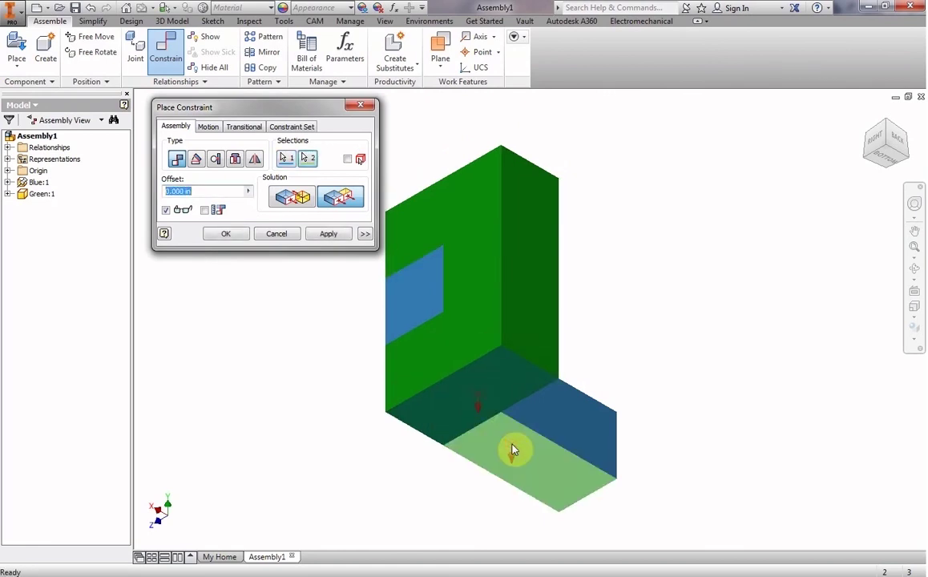
left_click(342, 238)
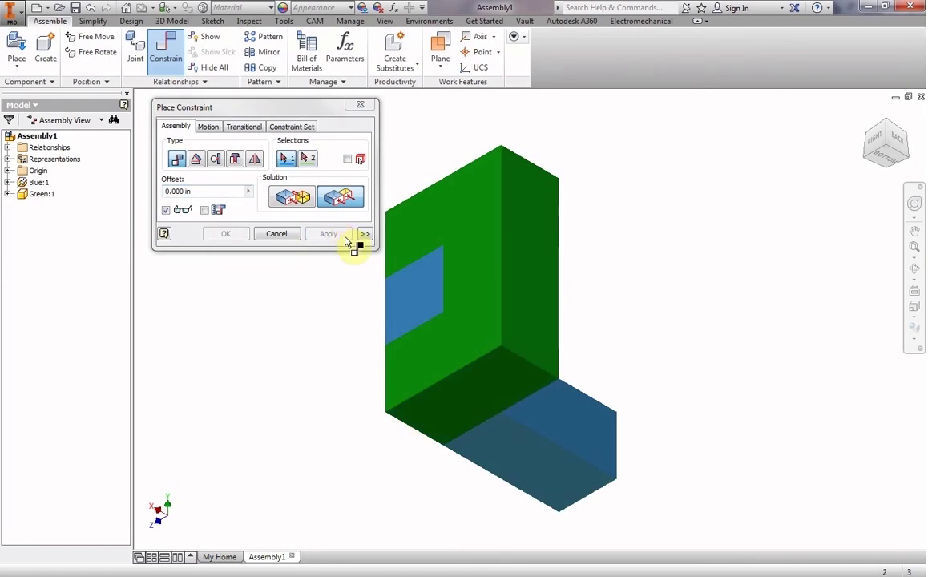
left_click(866, 115)
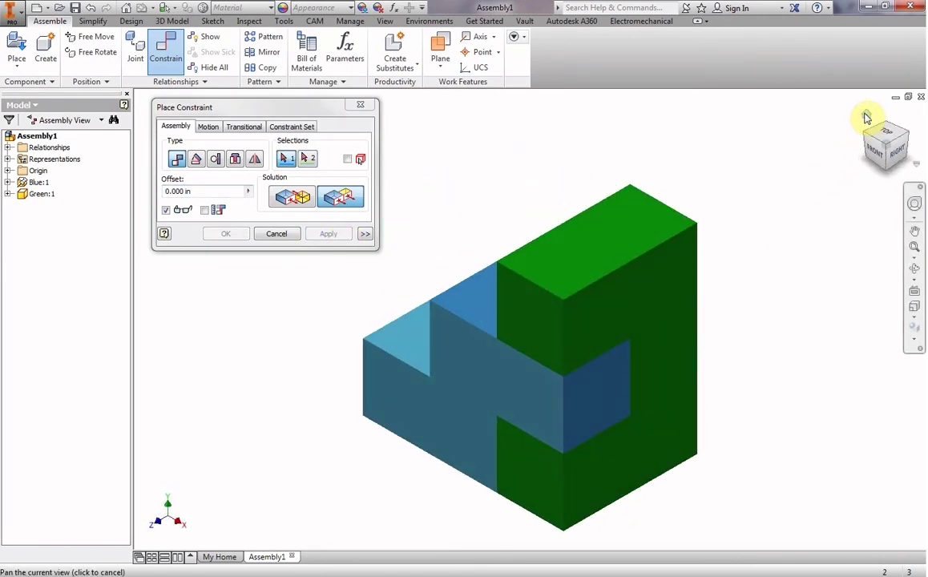
Place Orange:1 beside the green-blue pair and rotate the view to inspect it.
key("Escape")
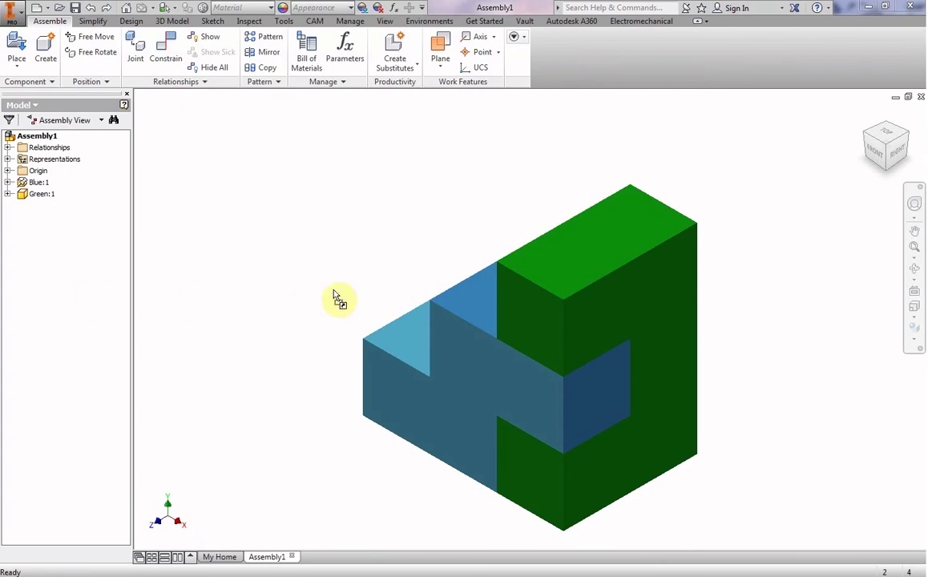
left_click(177, 248)
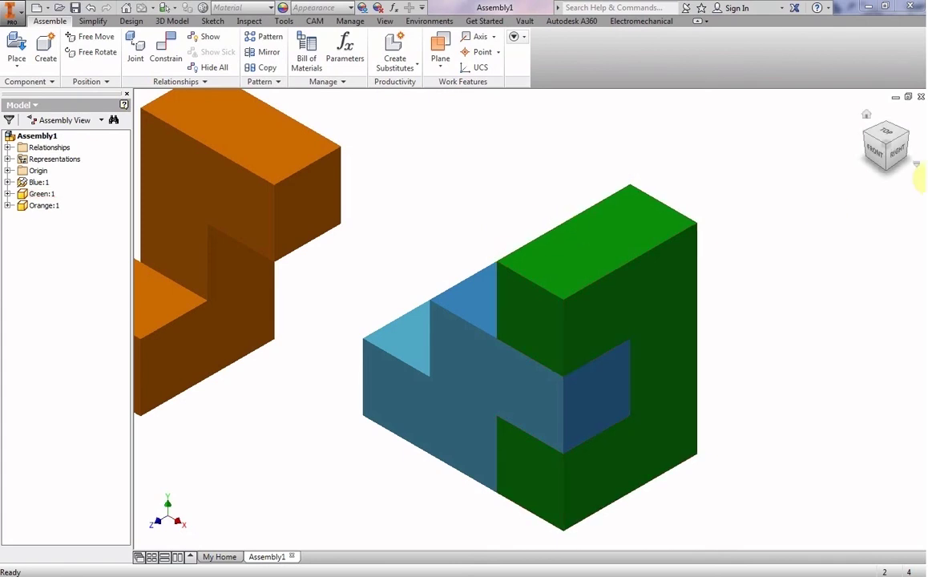
left_click(905, 137)
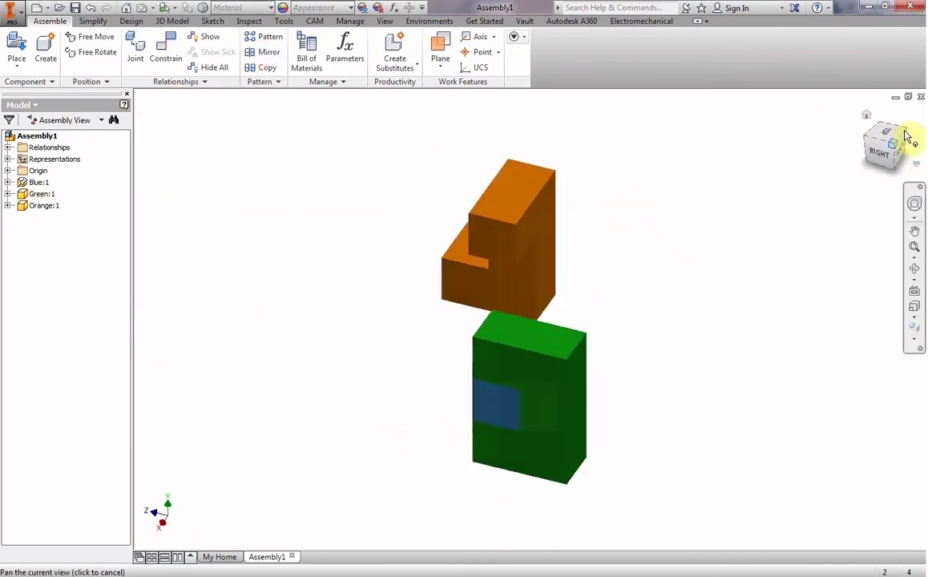
left_click(906, 139)
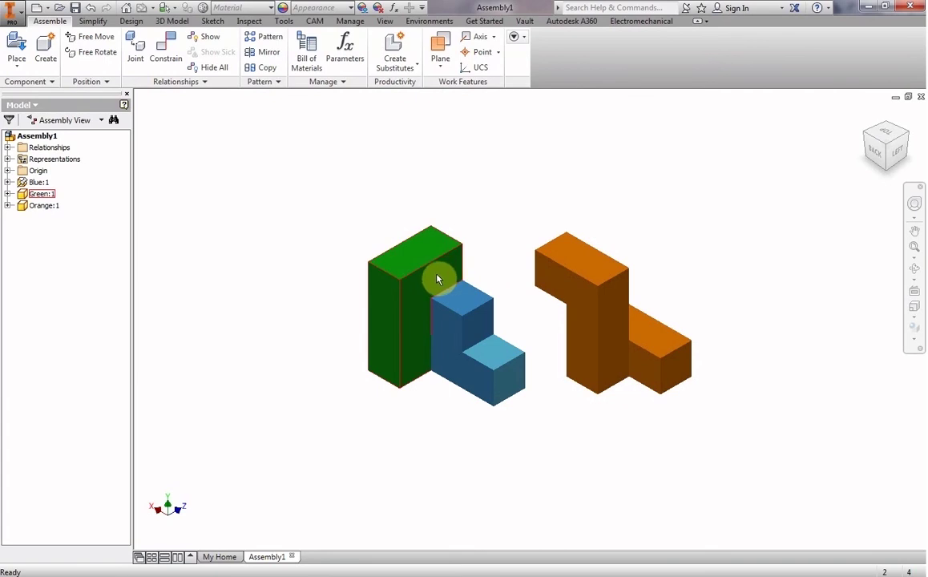
Mate a face of Orange:1 against the facing face of the blue-green block.
left_click(165, 58)
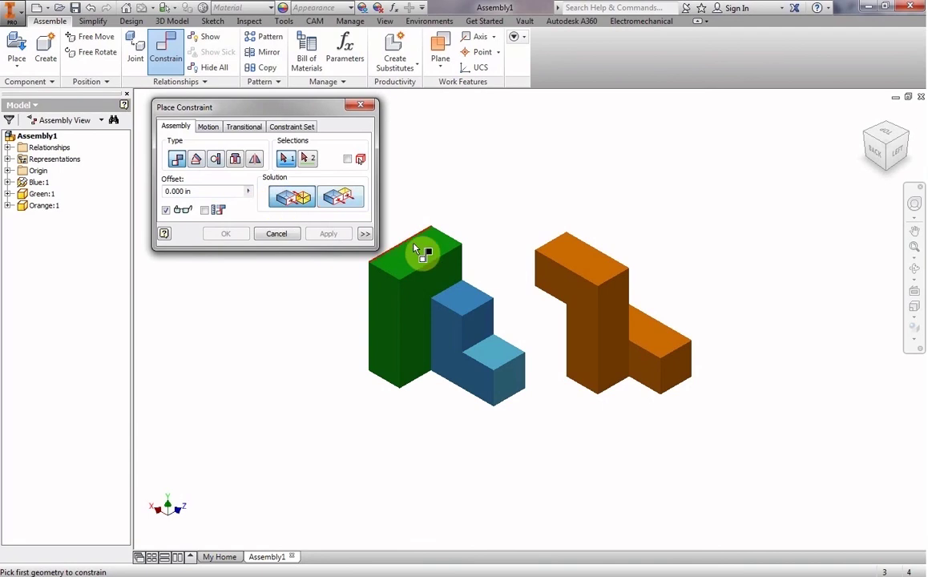
left_click(576, 290)
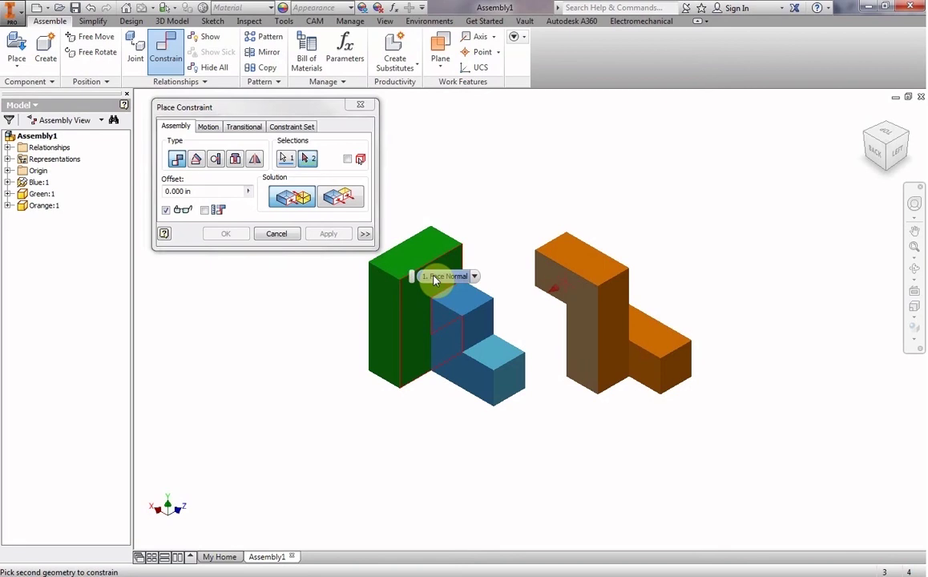
left_click(435, 280)
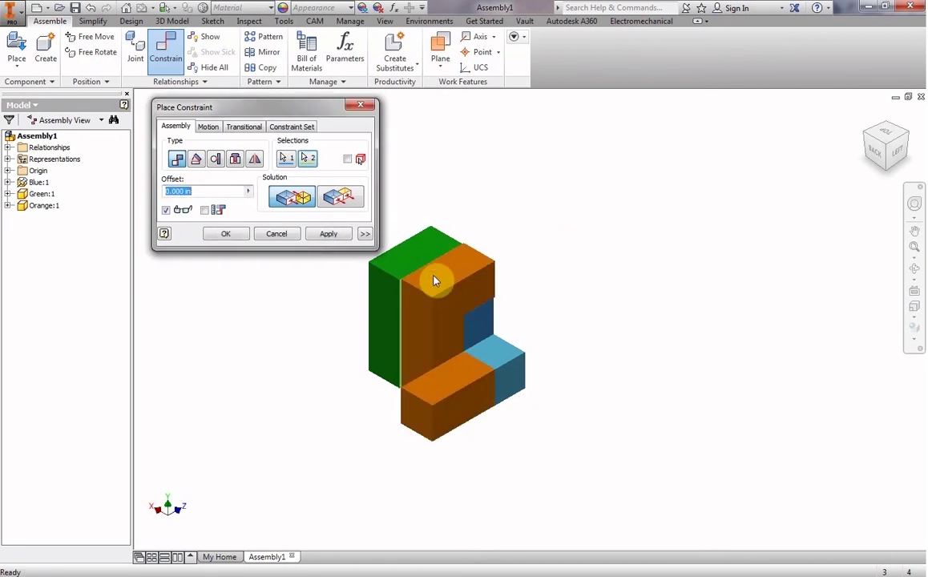
left_click(326, 234)
left_click(338, 197)
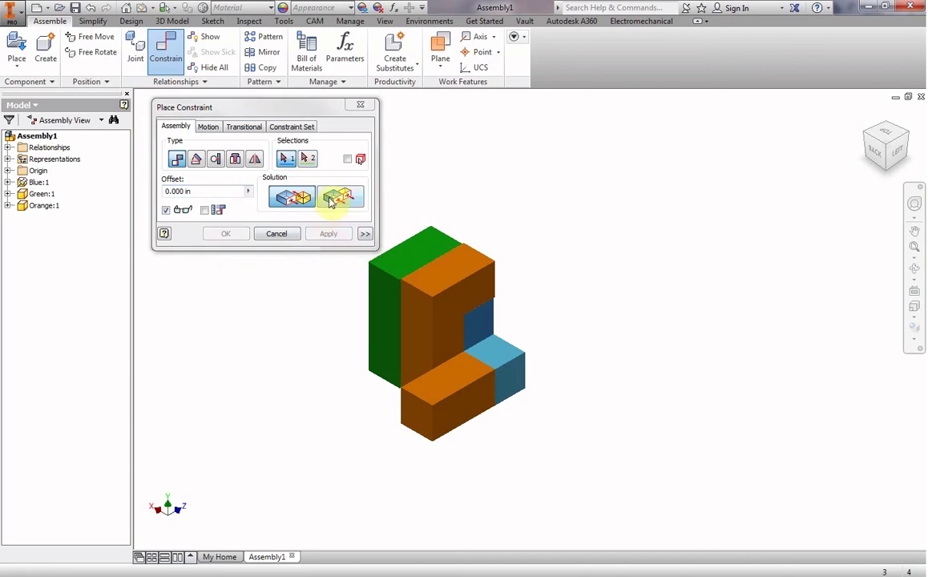
Make the left faces of Green:1 and Orange:1 flush.
left_click(385, 321)
left_click(411, 327)
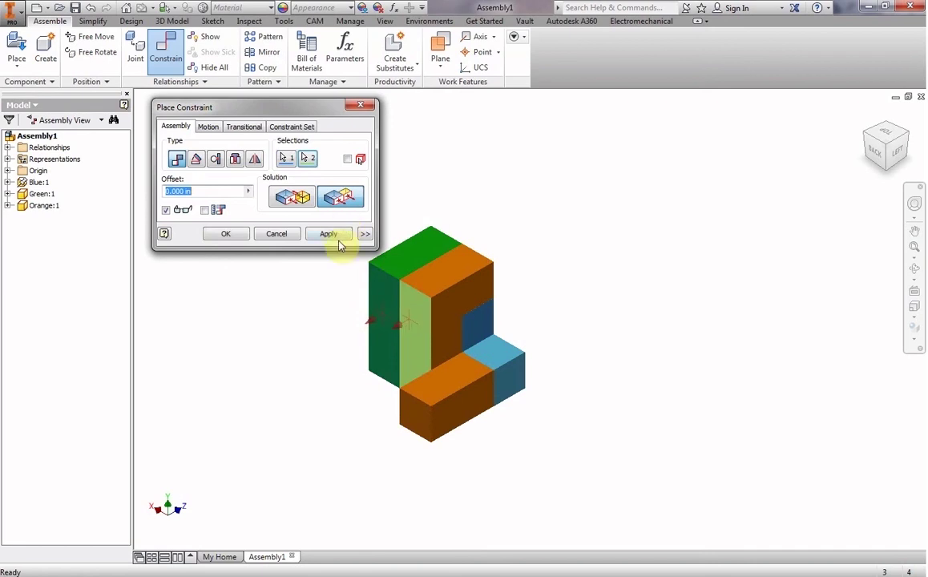
left_click(337, 235)
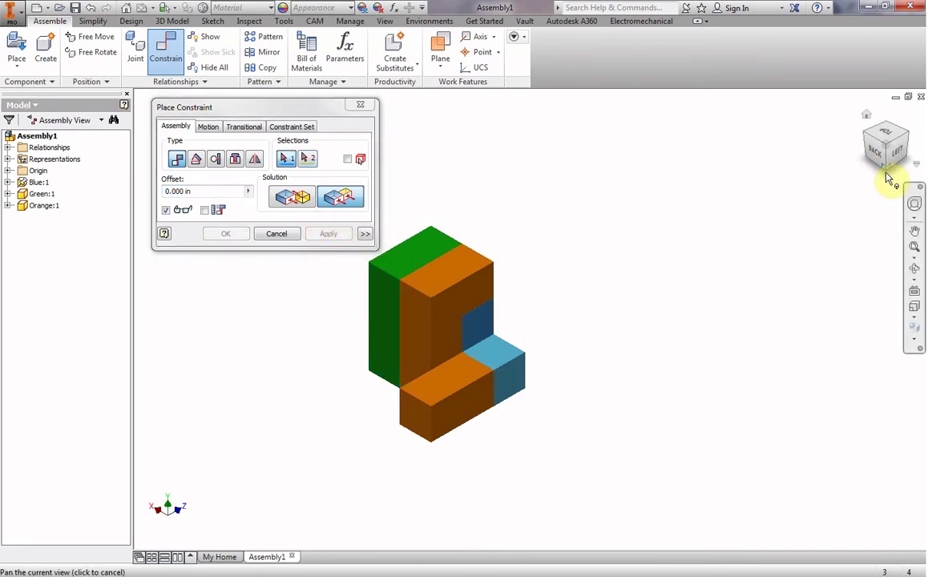
Orbit up and make the top faces of Green:1 and Orange:1 flush.
mouse_move(884, 176)
left_mouse_down()
mouse_move(874, 111)
mouse_move(863, 139)
left_mouse_up()
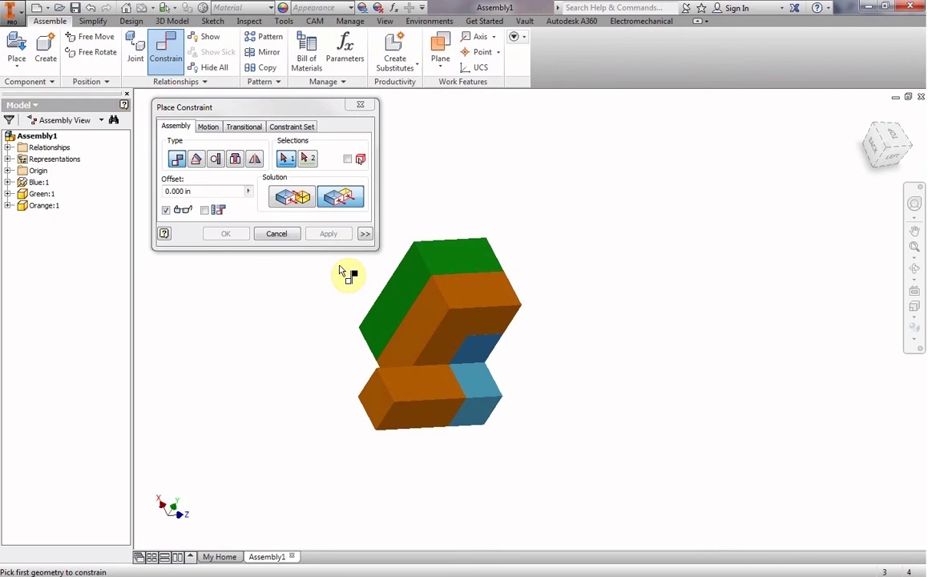
left_click(342, 200)
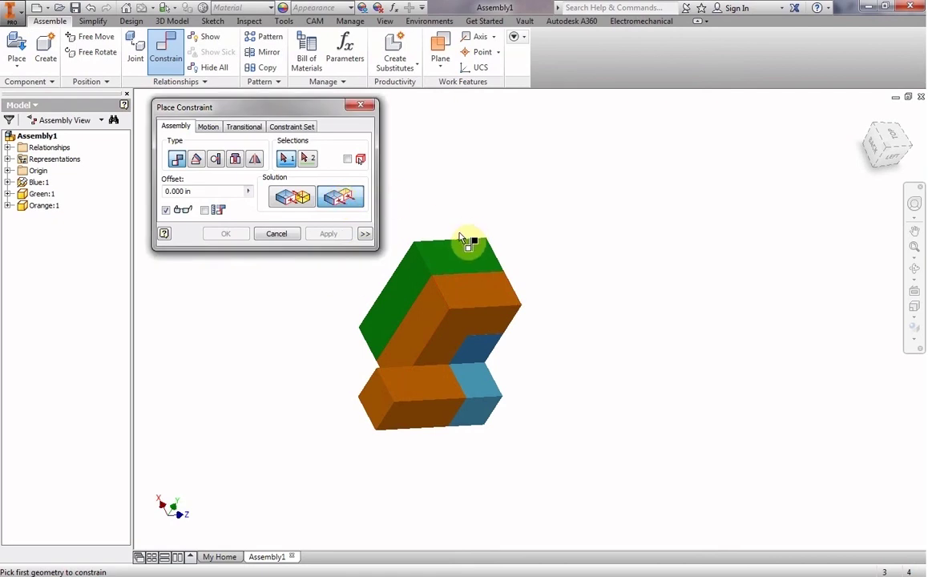
left_click(463, 262)
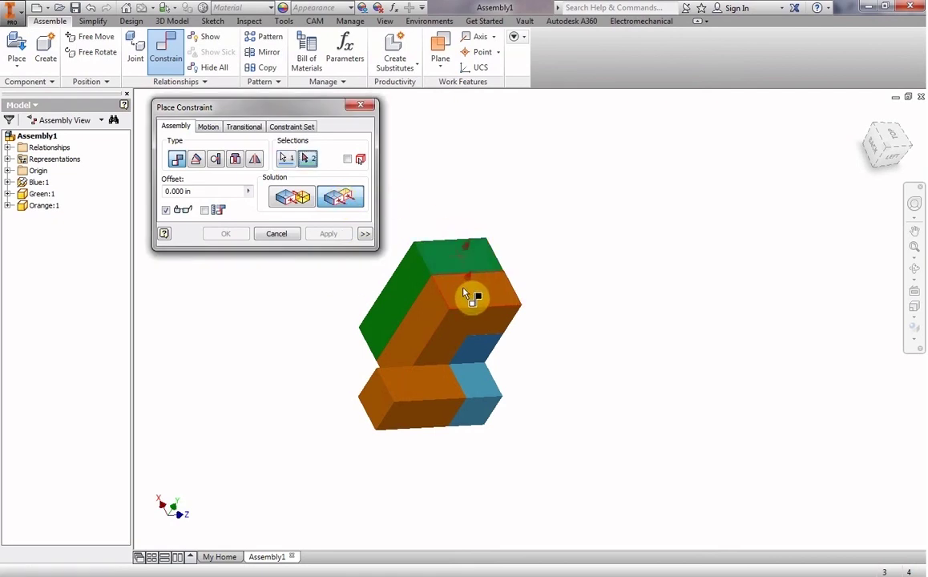
left_click(467, 291)
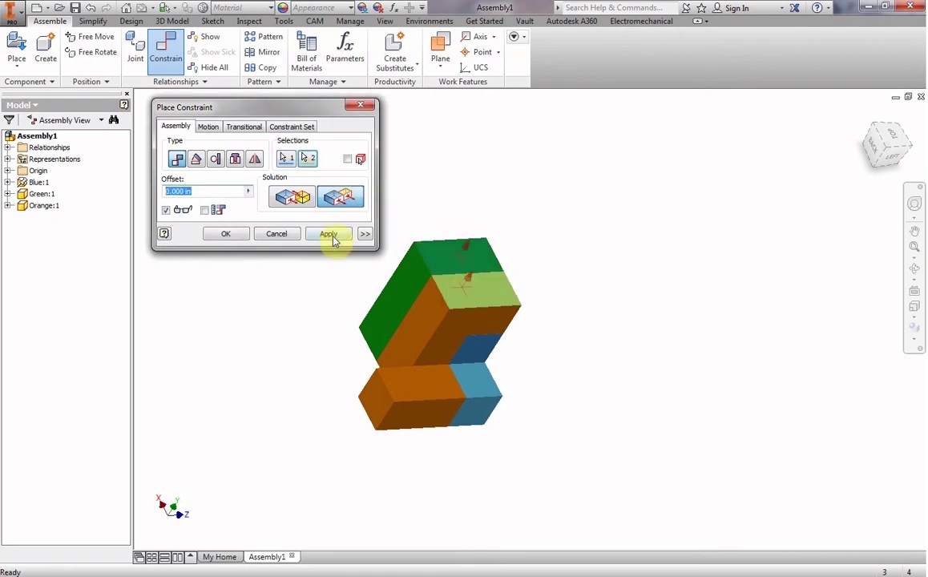
left_click(332, 236)
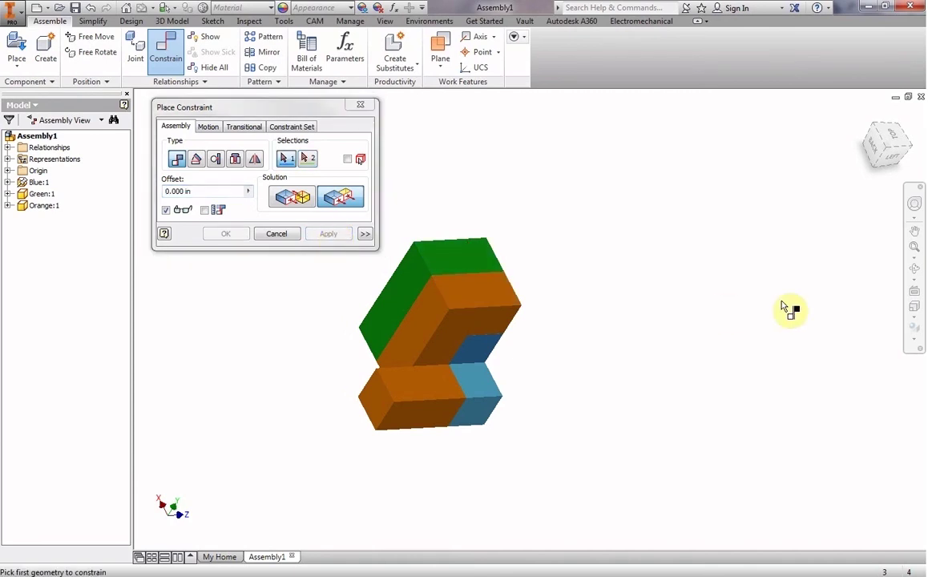
Inspect the blue-green-orange block from Home and several corner views, then cancel Place Constraint.
left_click(867, 116)
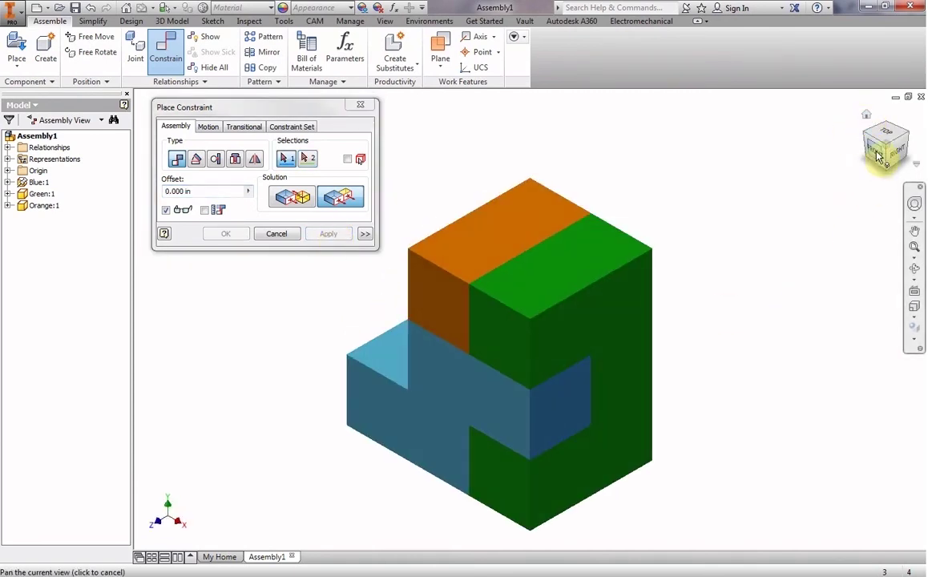
left_click(867, 136)
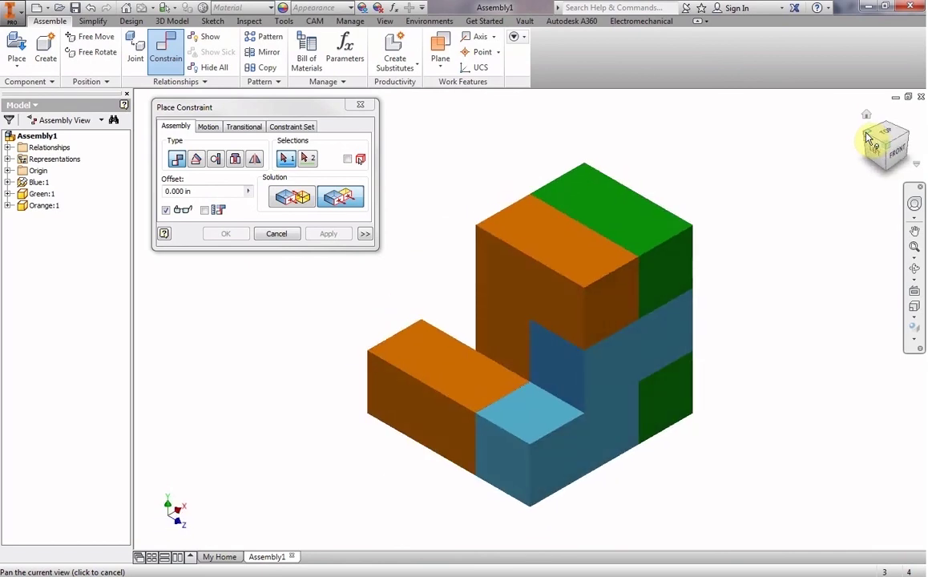
left_click(906, 142)
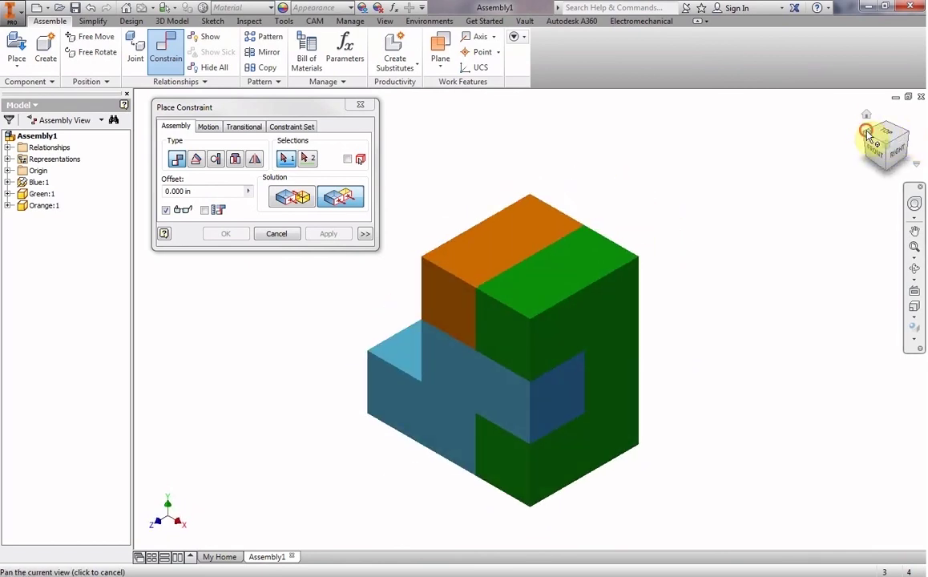
left_click(867, 136)
left_click(867, 136)
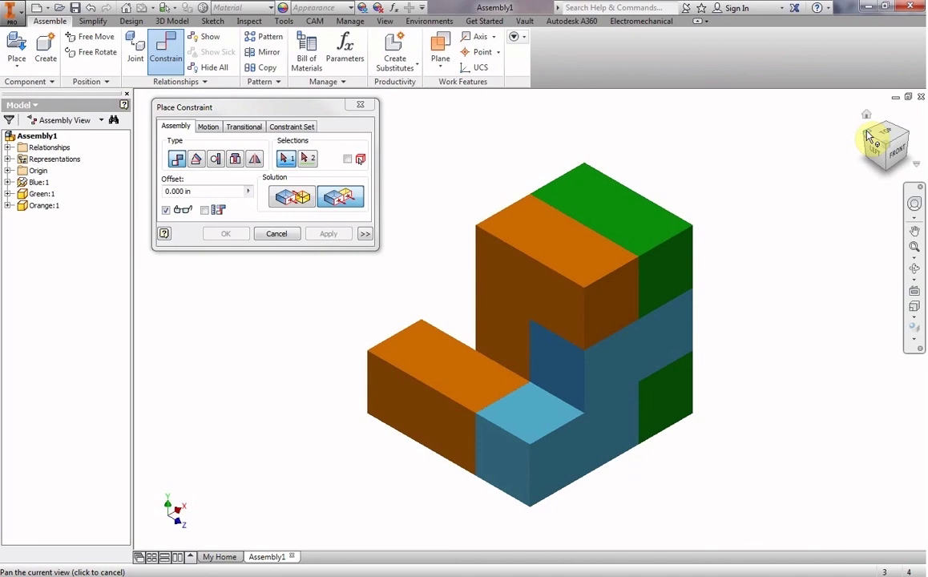
left_click(276, 234)
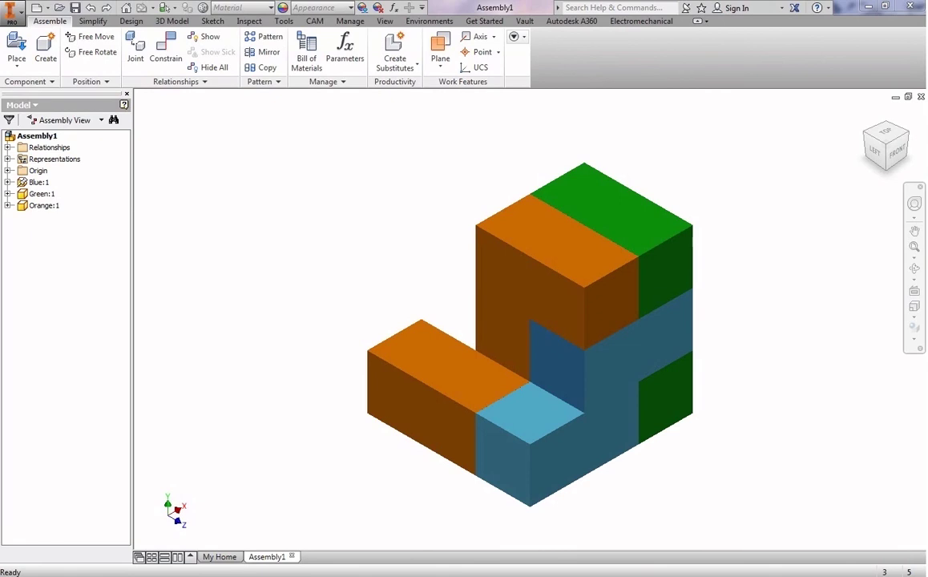
Drag the Red part file into the viewport to place Red:1, then select it.
left_click_drag(2, 292, 282, 236)
left_click(279, 233)
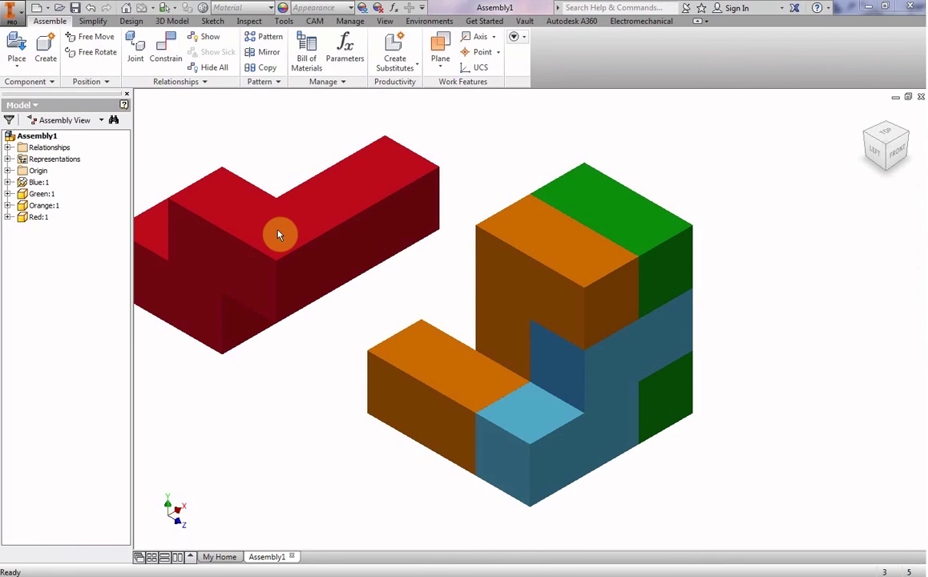
left_click(317, 208)
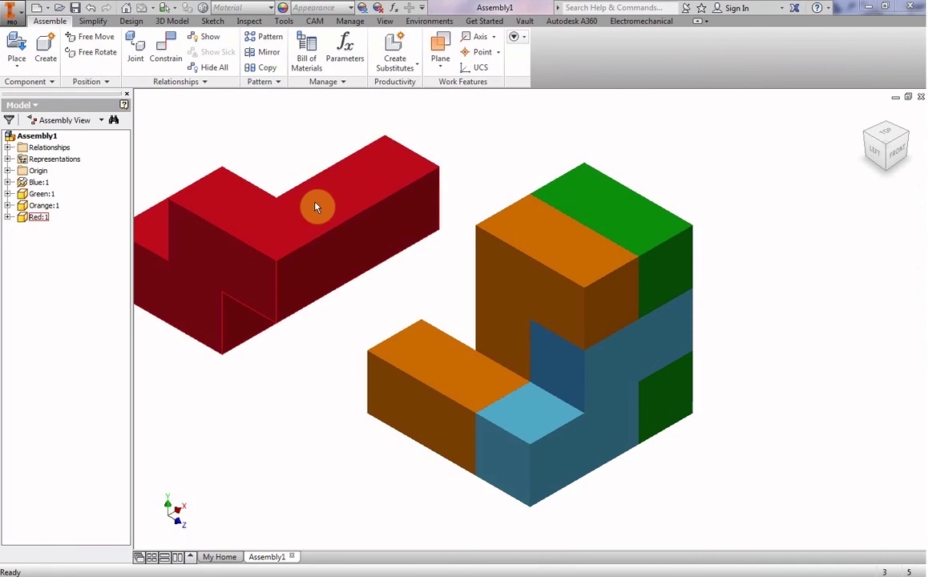
left_click(346, 160)
left_click(397, 232)
left_click(320, 162)
Select the orange and blue pieces to find which one owns the recessed face.
left_click(539, 335)
left_click(497, 342)
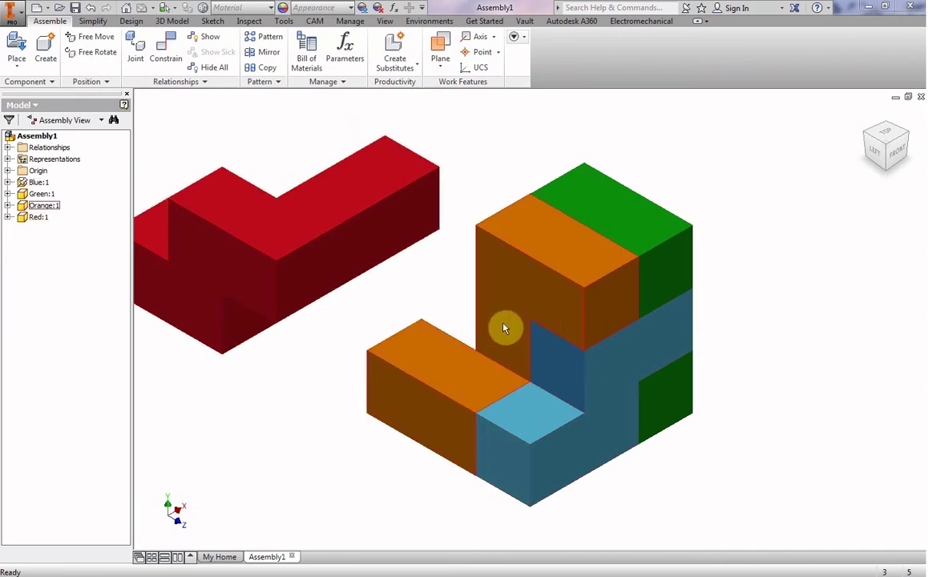
left_click(547, 352)
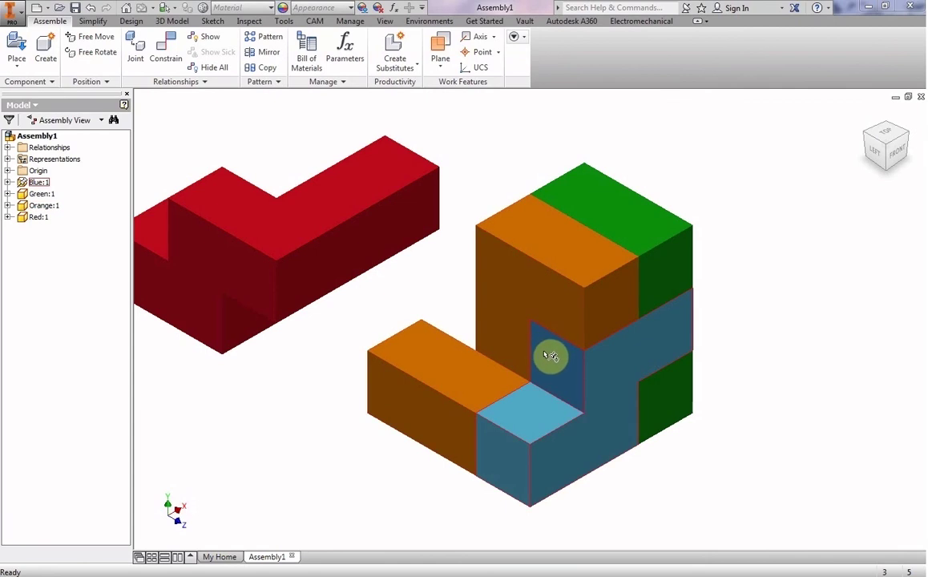
left_click(548, 356)
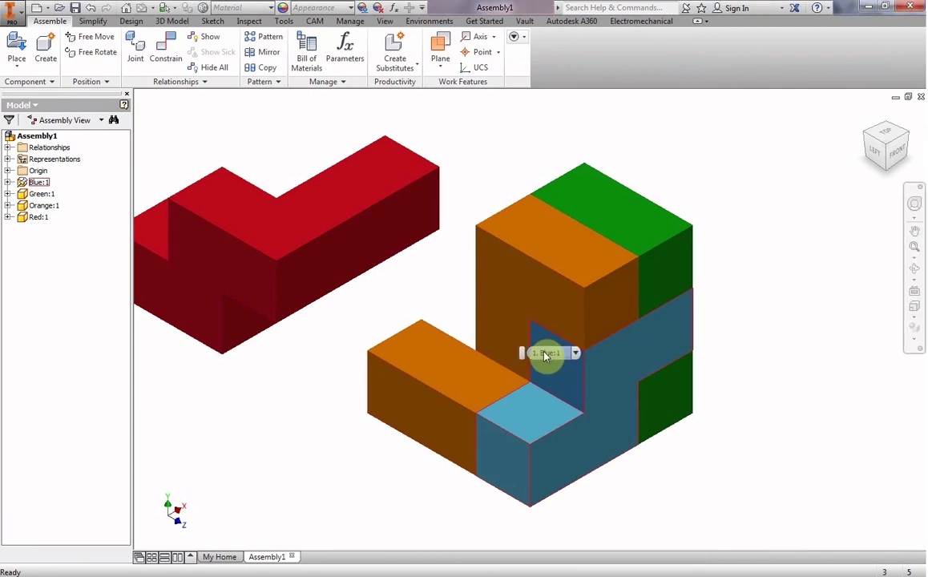
left_click(532, 297)
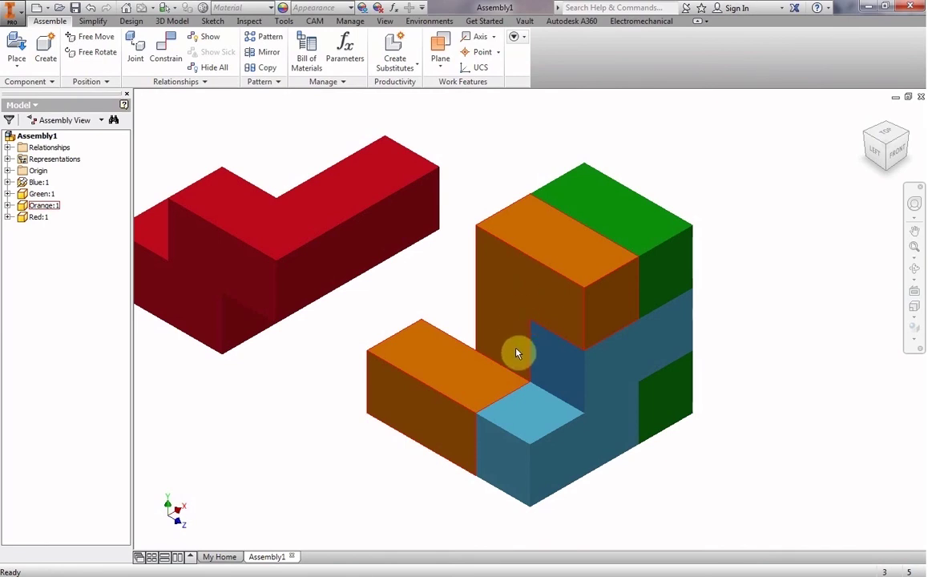
left_click(553, 358)
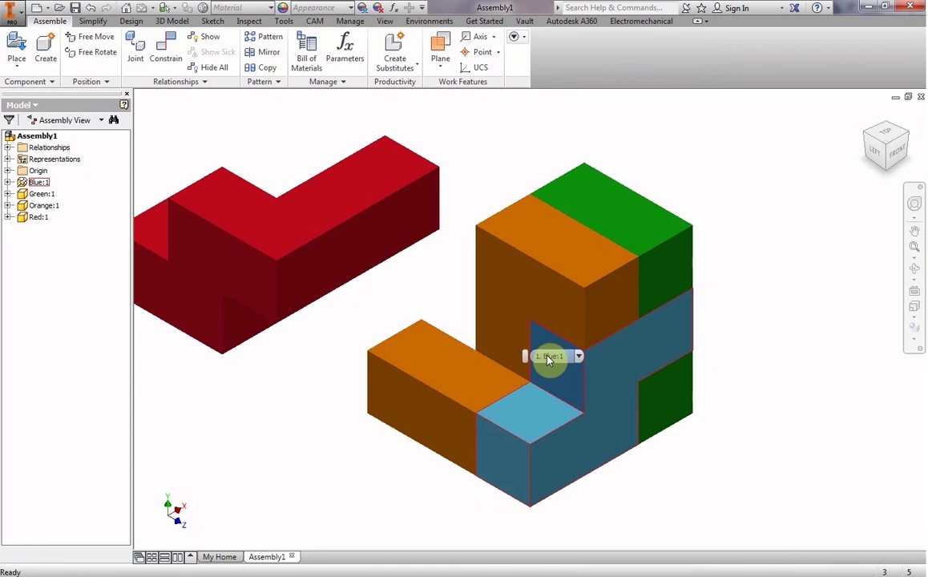
Mate a face of Red:1 against the recessed dark-blue face of the block.
left_click(168, 53)
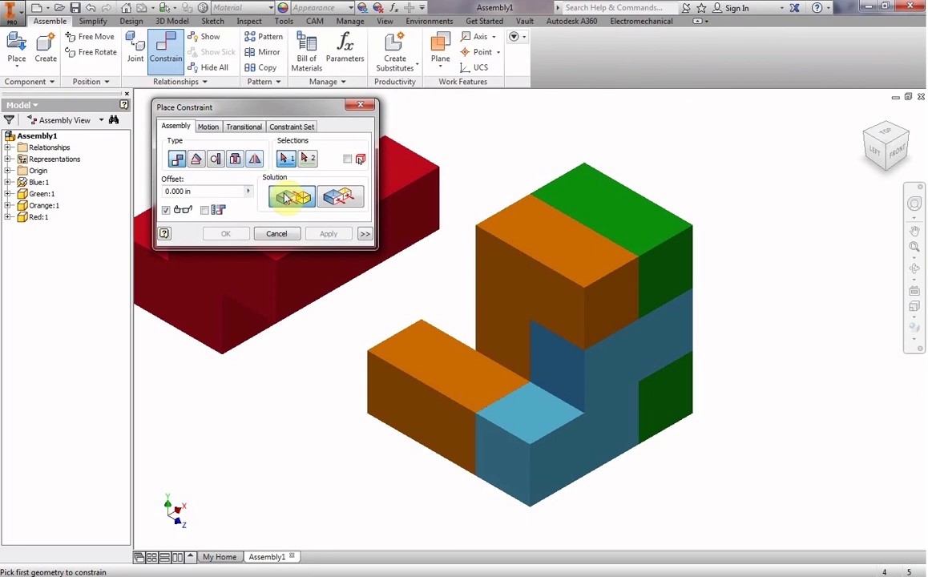
left_click(554, 363)
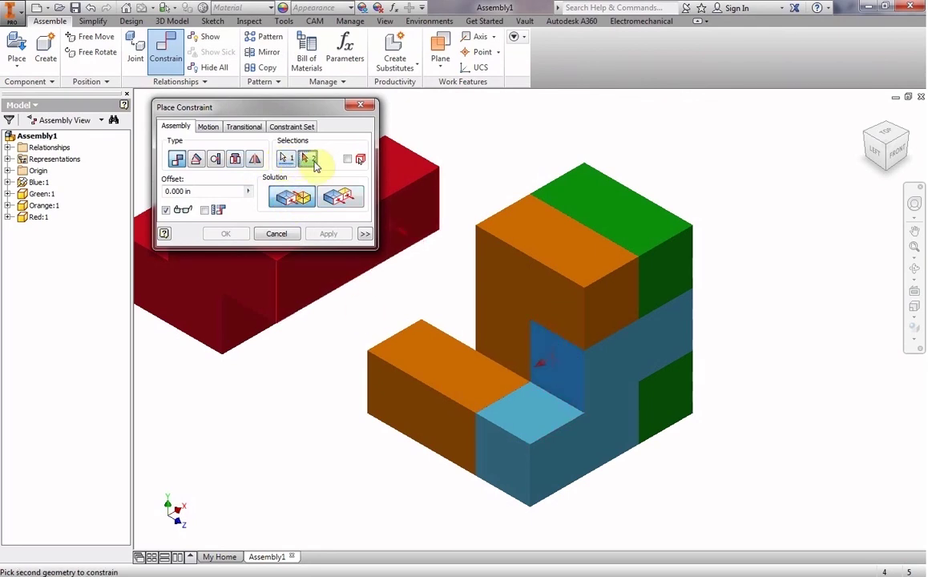
left_click(908, 139)
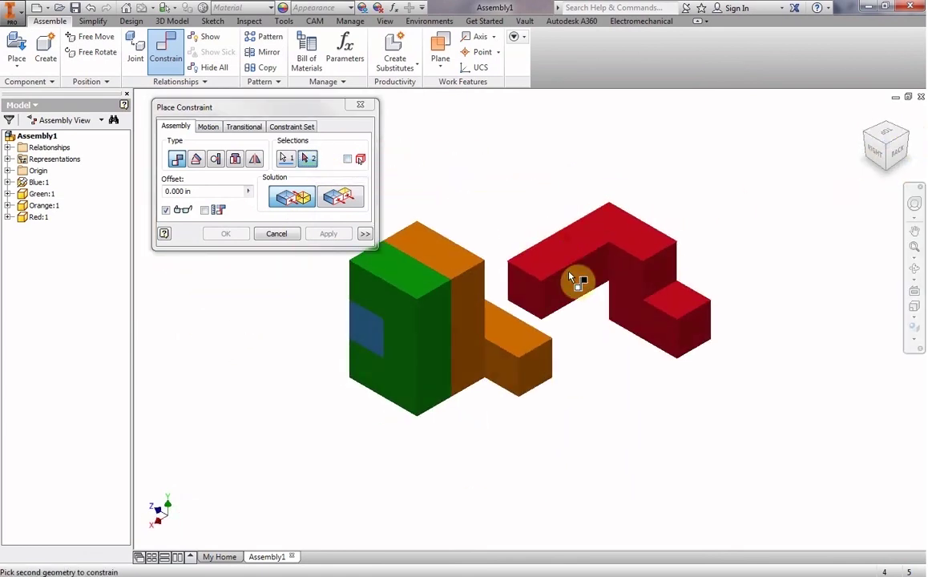
left_click(575, 289)
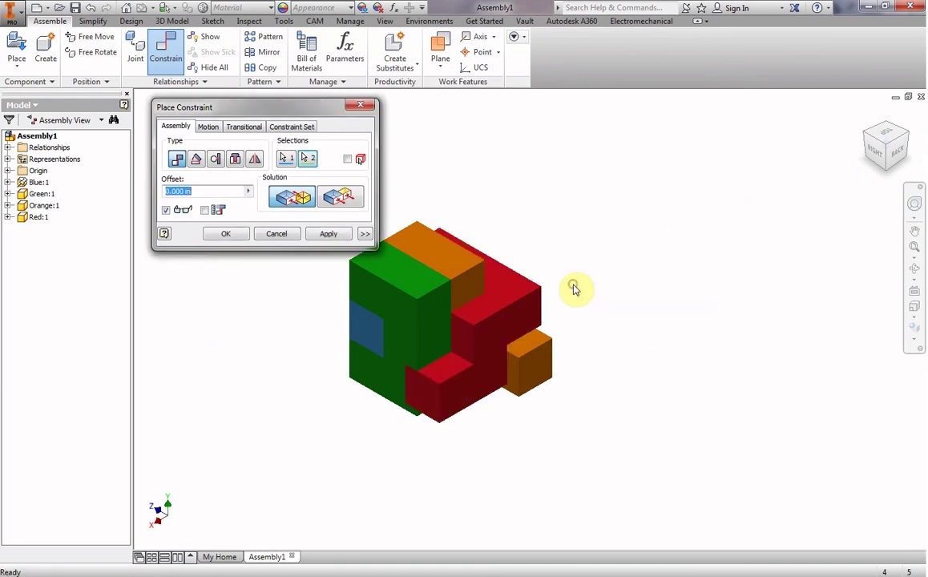
left_click(321, 234)
Make a Red:1 face flush with an Orange:1 face.
left_click(338, 200)
left_click(503, 340)
left_click(536, 369)
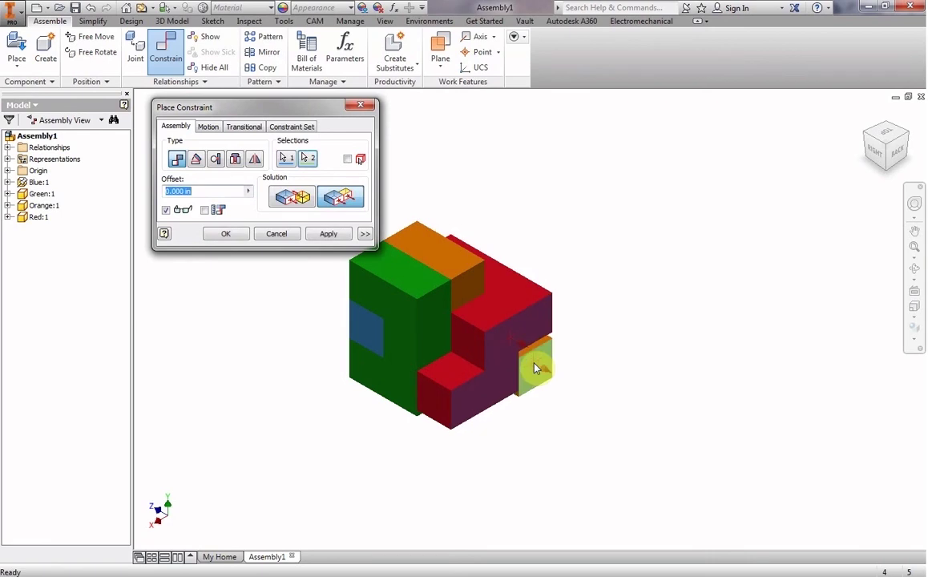
left_click(343, 239)
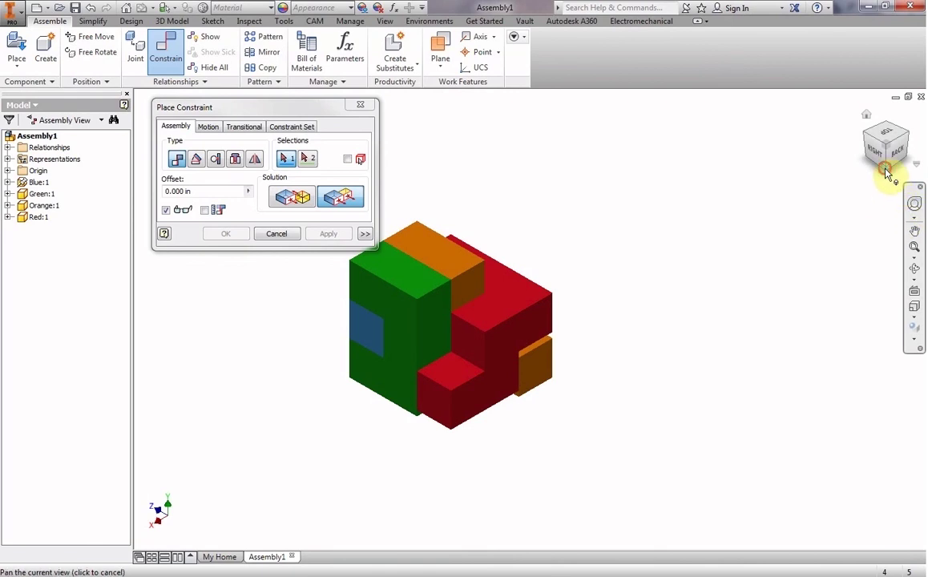
From below, mate the red piece's lower face against the orange face.
left_click(886, 171)
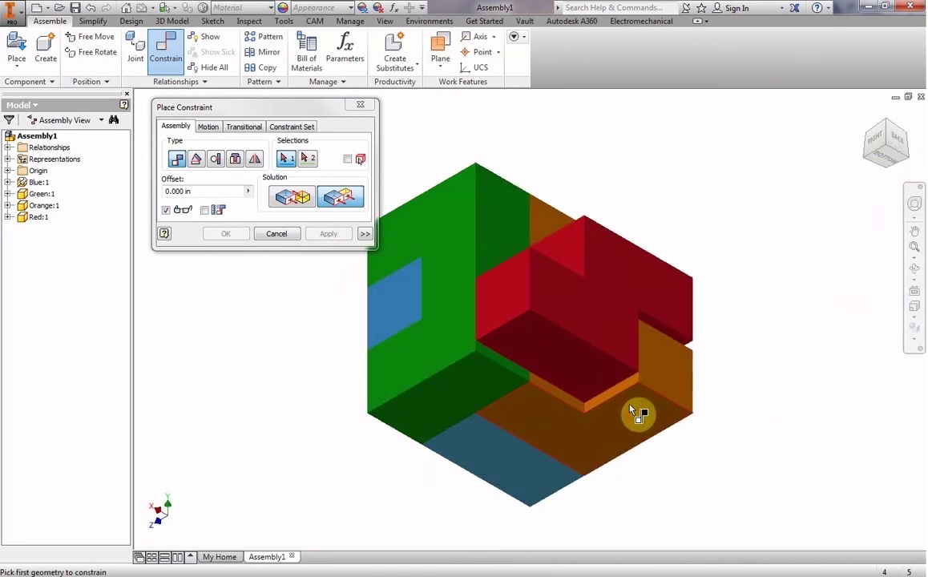
left_click(573, 361)
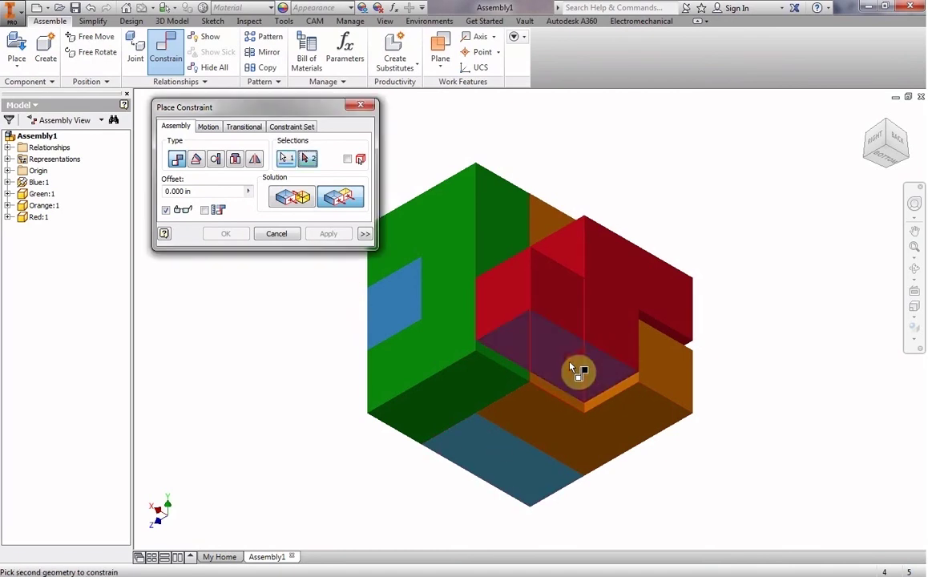
left_click(629, 417)
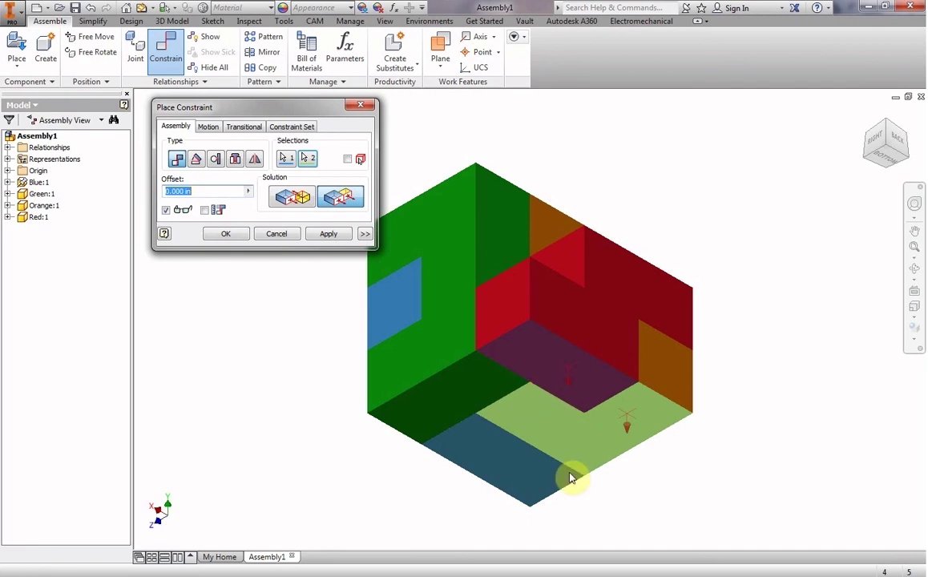
left_click(336, 233)
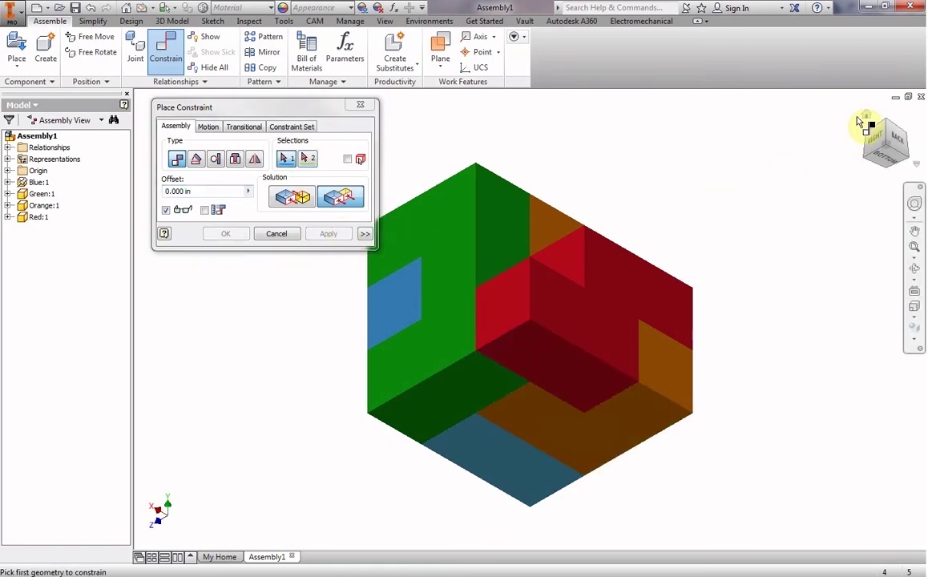
Orbit the four-piece assembly through several ViewCube corner views.
left_click(865, 120)
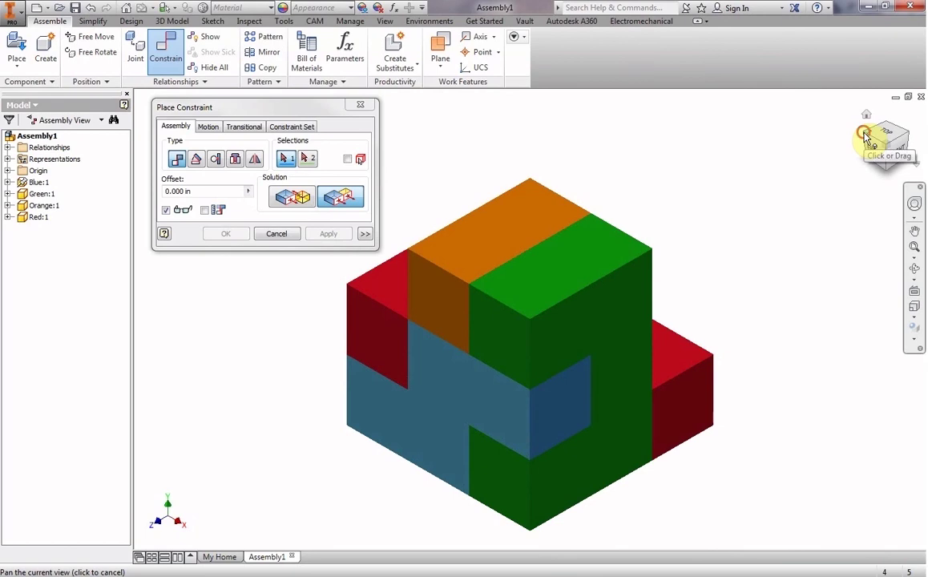
left_click(864, 135)
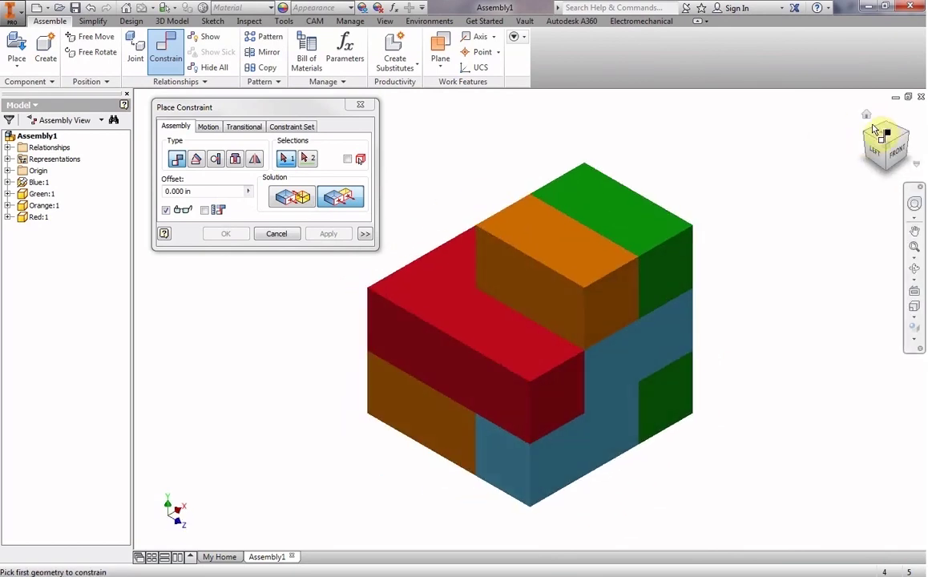
left_click(868, 141)
left_click(868, 140)
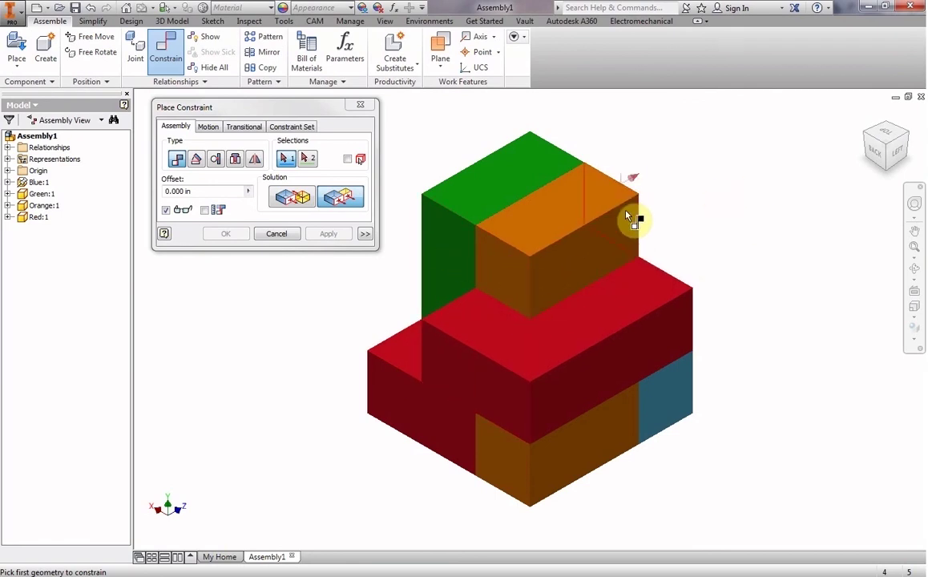
Zoom and pan the assembly toward the right side of the workspace.
scroll(684, 238, "up", 3)
middle_click_drag(772, 240, 804, 227)
scroll(810, 233, "up", 2)
scroll(810, 233, "down", 5)
scroll(811, 233, "up", 2)
middle_click_drag(811, 234, 853, 245)
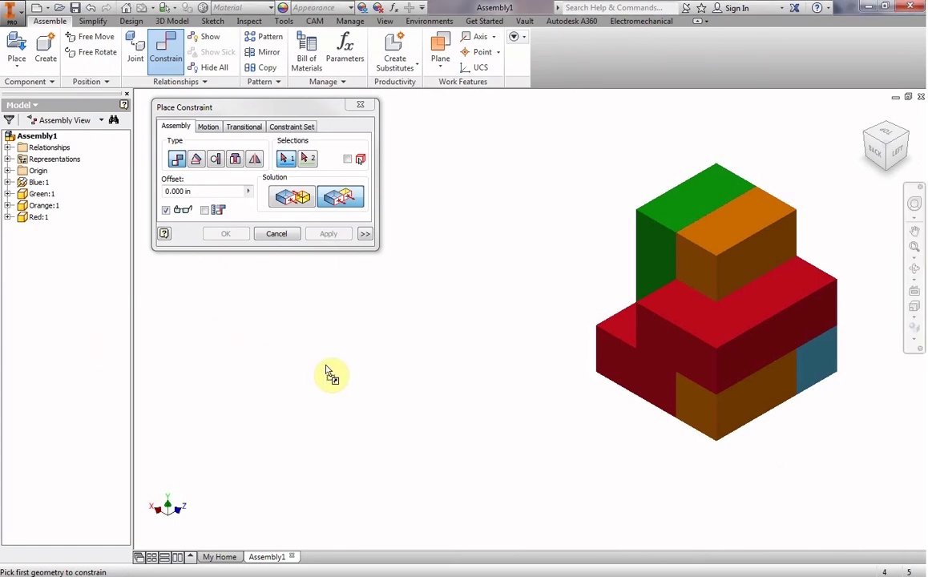
Place Yellow:1 beside the four-piece block and return to the Home view.
left_click_drag(326, 367, 327, 367)
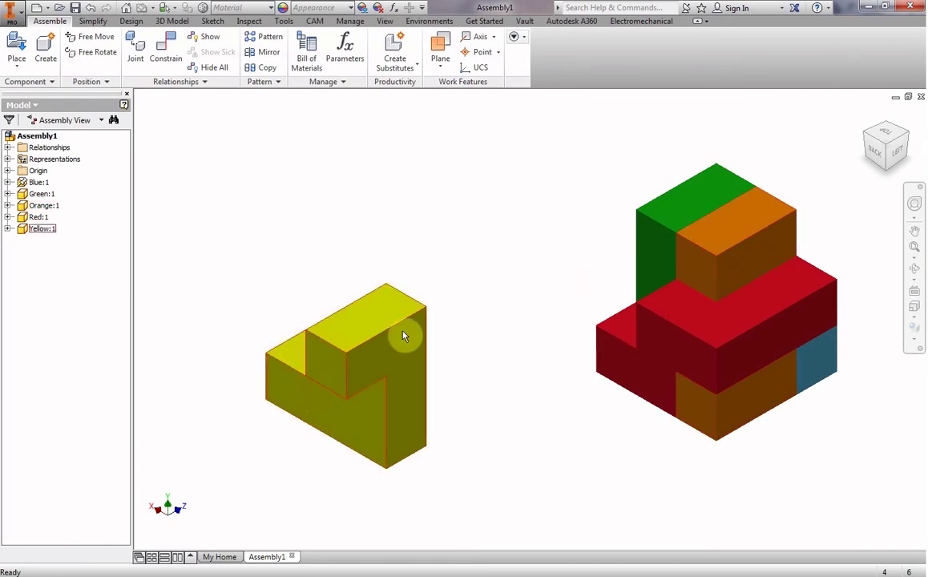
left_click(866, 118)
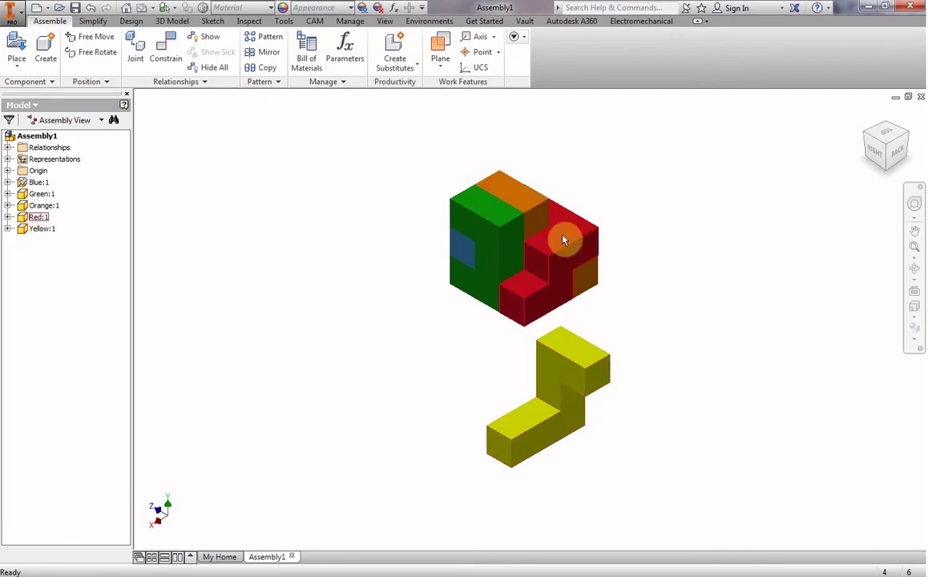
Add a Mate constraint between a yellow face and a red face so Yellow:1 sits on top.
left_click(166, 60)
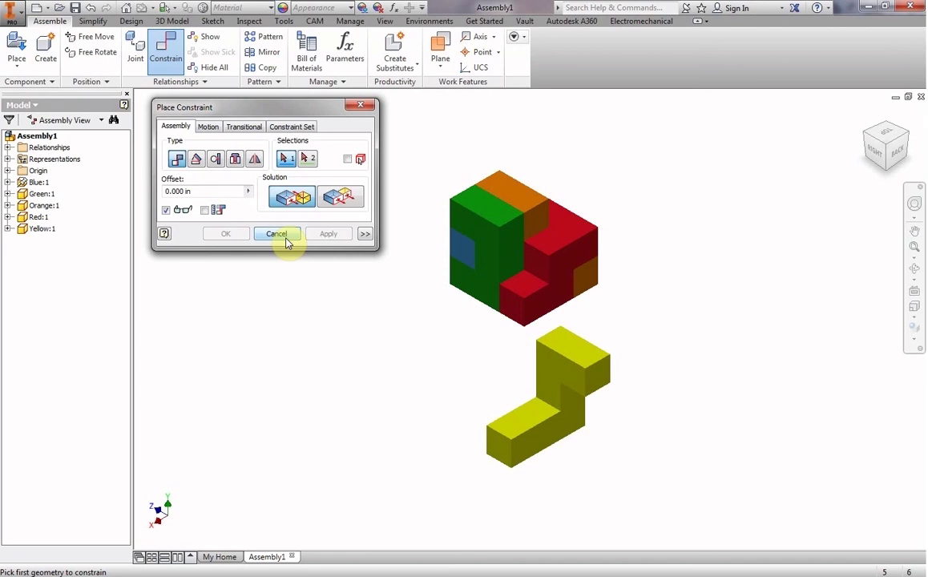
left_click(567, 232)
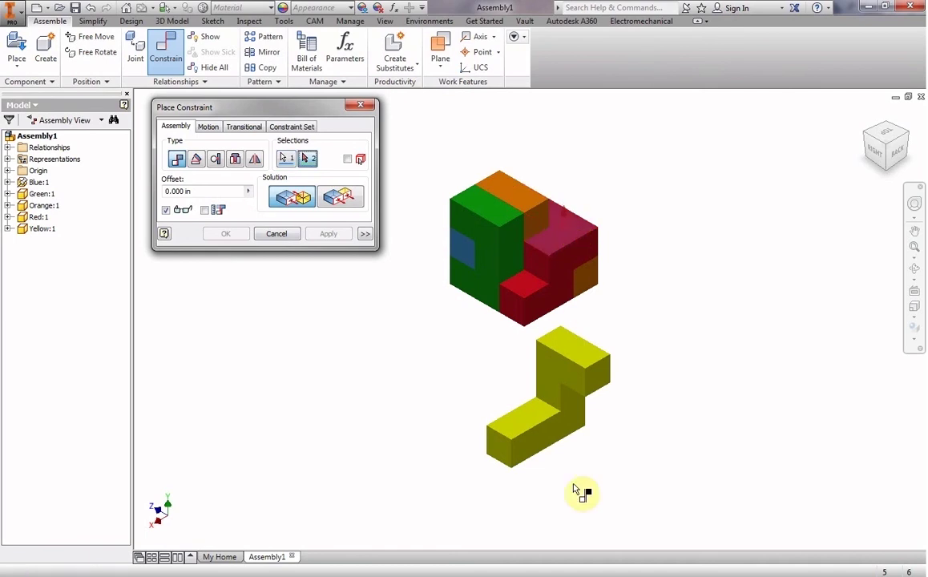
left_click(553, 433)
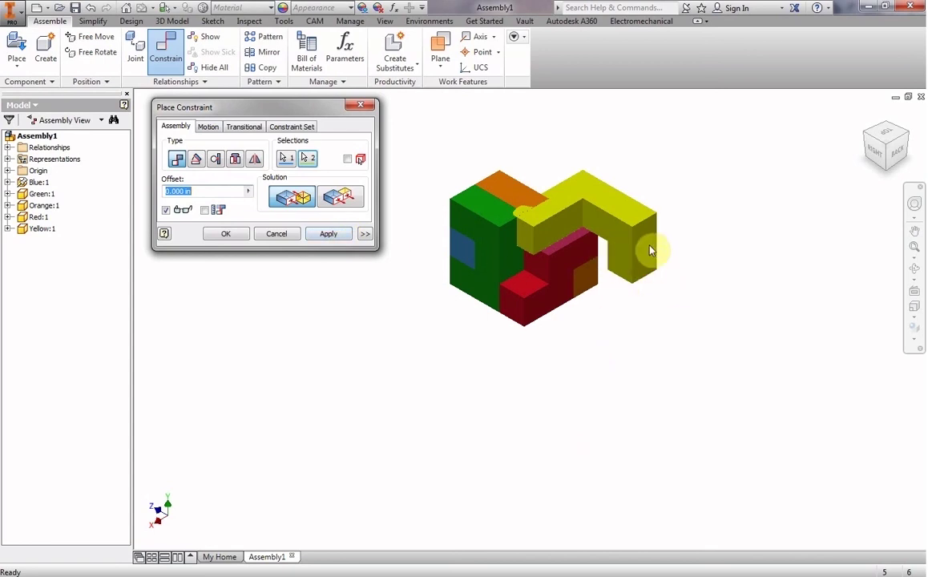
left_click(526, 282)
left_click(331, 234)
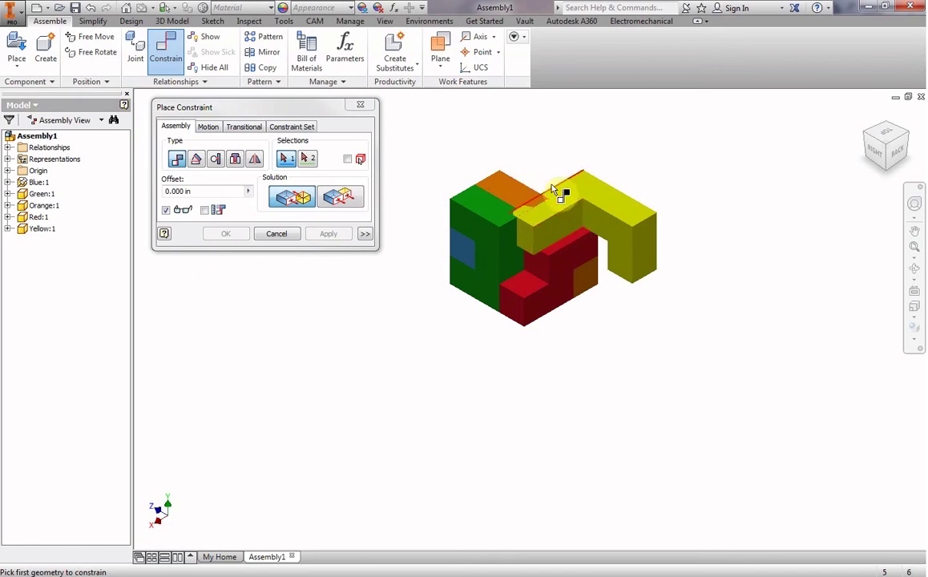
Mate the yellow piece's face against the orange piece's face, then select the Flush solution.
left_click(560, 228)
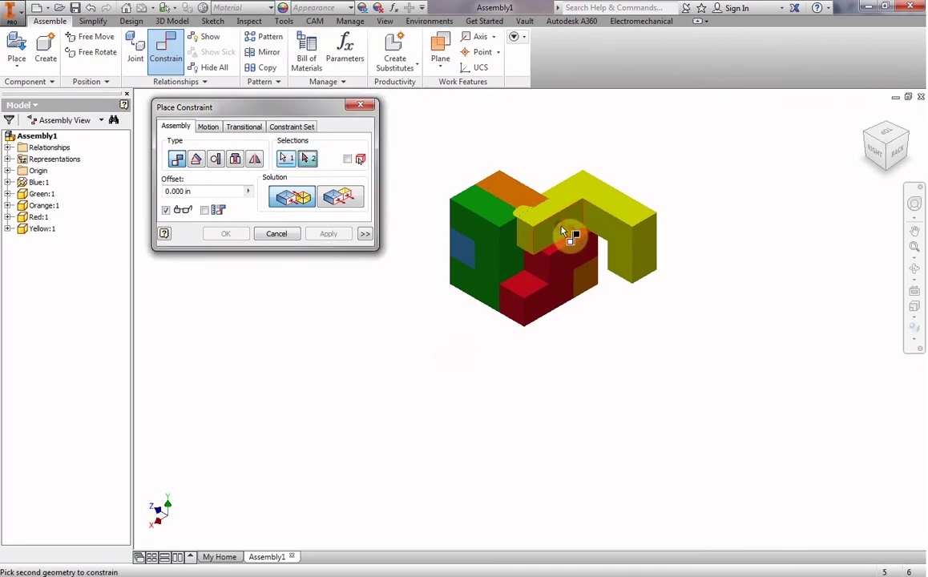
left_click(903, 138)
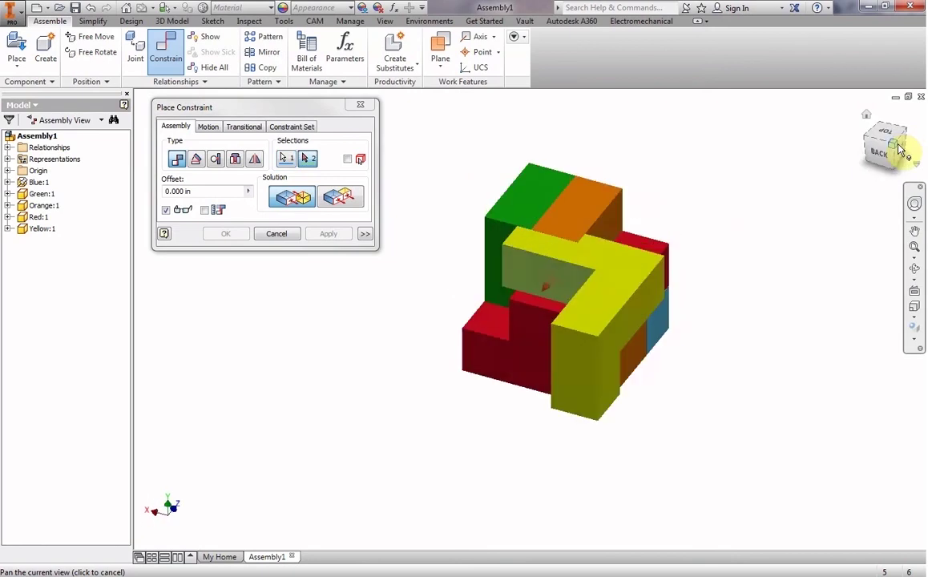
left_click(614, 232)
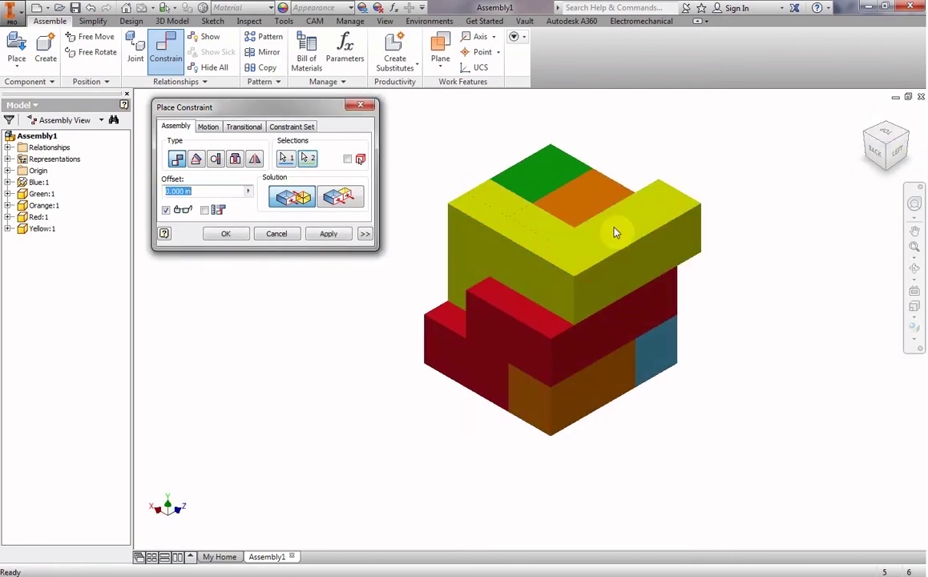
left_click(328, 234)
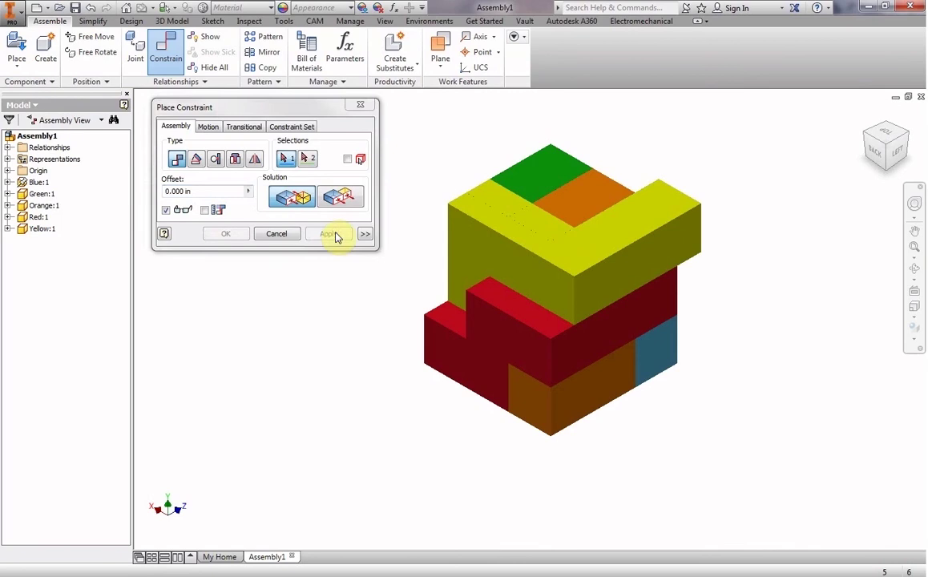
left_click(336, 200)
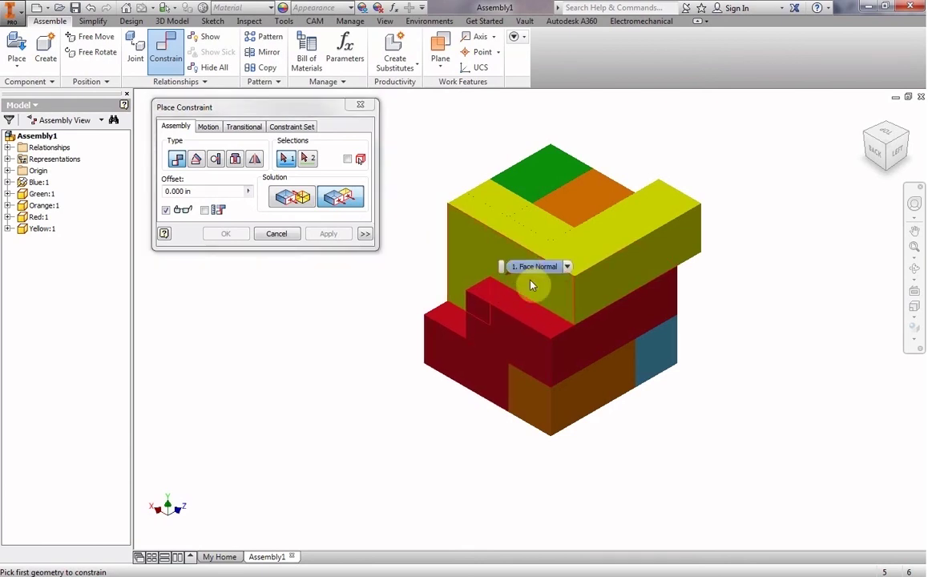
Make the yellow piece's side face flush with the red piece's face.
left_click(540, 292)
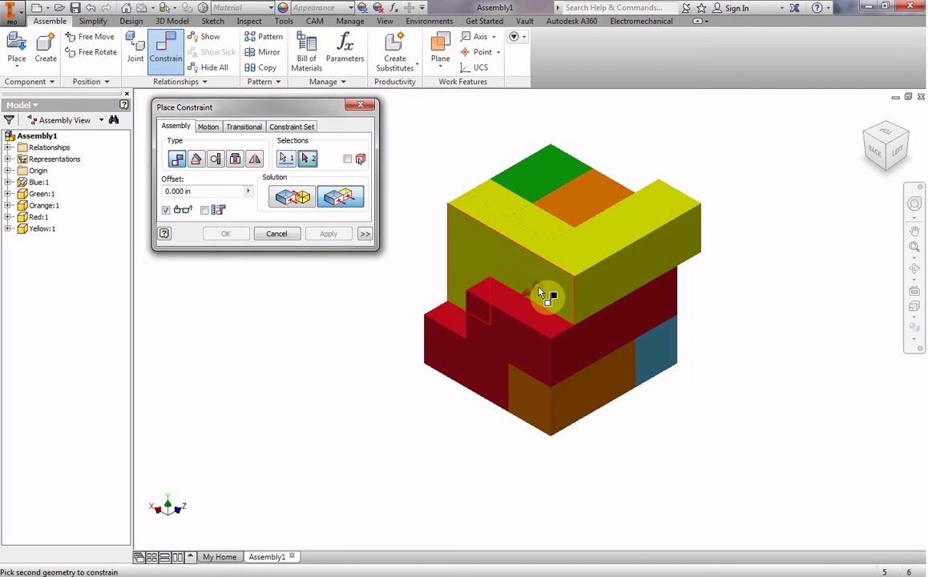
left_click(496, 338)
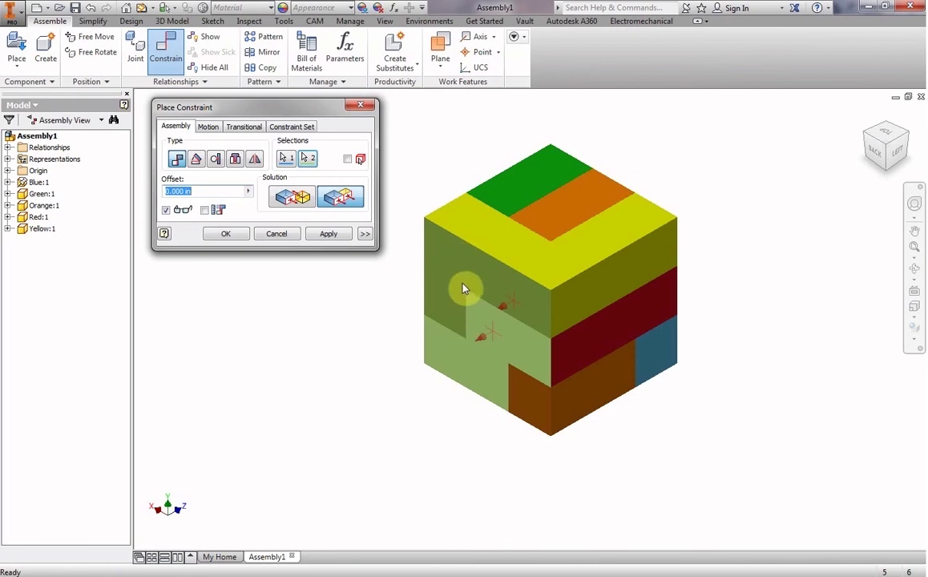
left_click(510, 302)
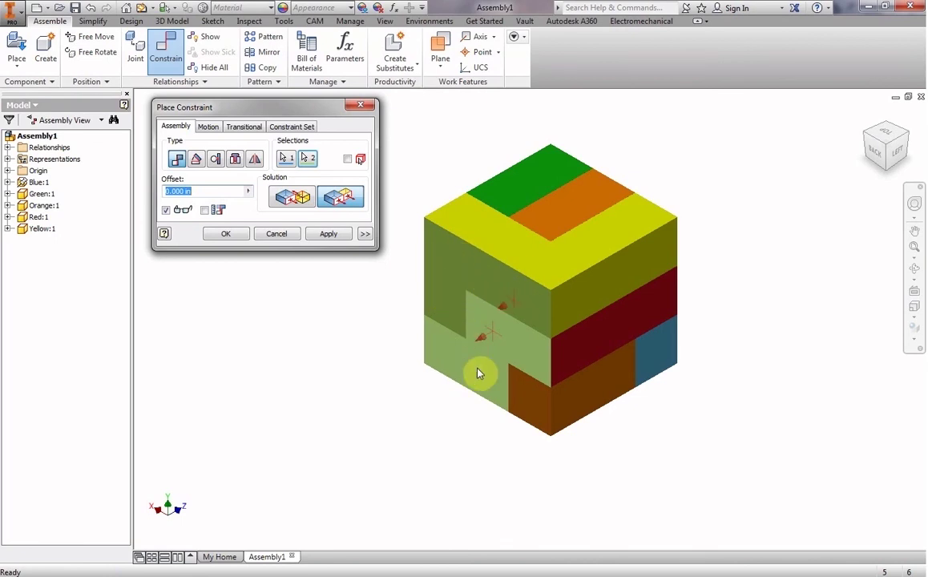
left_click(340, 238)
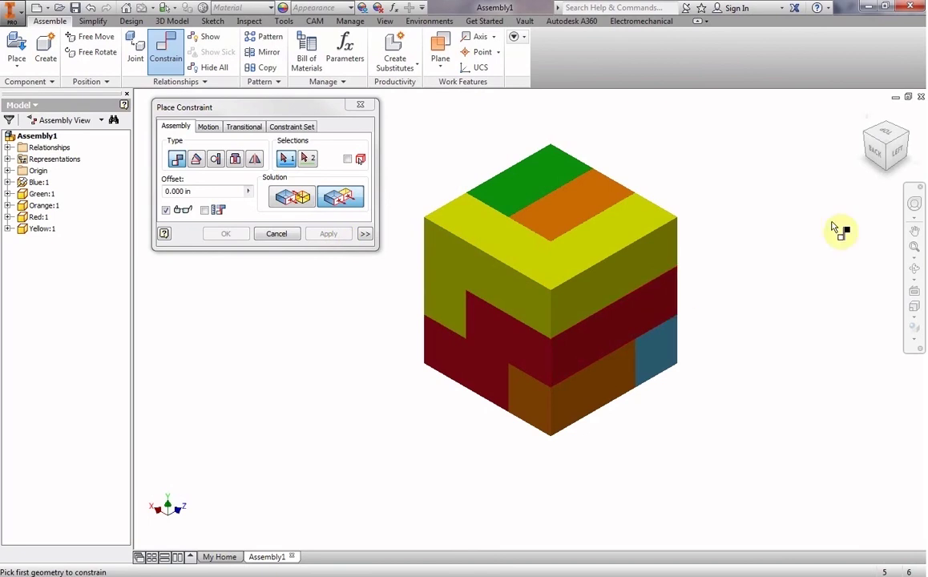
left_click(902, 145)
Inspect the finished cube from several ViewCube angles, then cancel the Place Constraint dialog.
left_click_drag(908, 140, 849, 130)
left_click(866, 118)
left_click(906, 137)
left_click(910, 137)
left_click(910, 136)
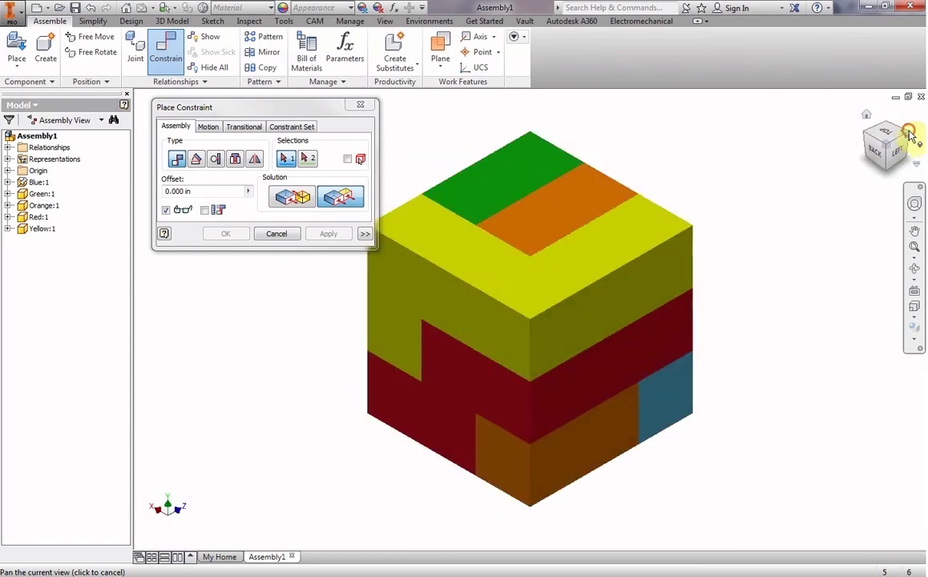
left_click(910, 136)
left_click(910, 136)
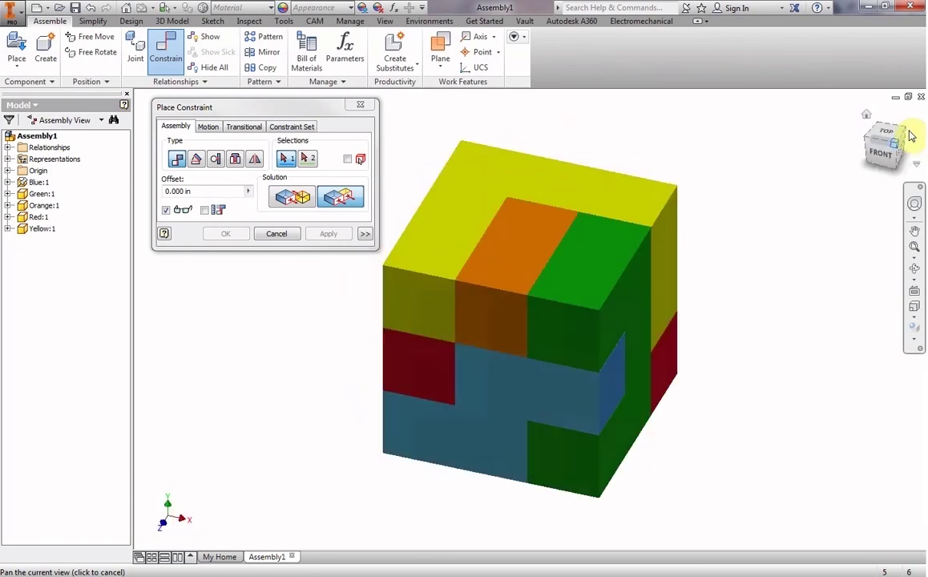
left_click(909, 136)
left_click(910, 136)
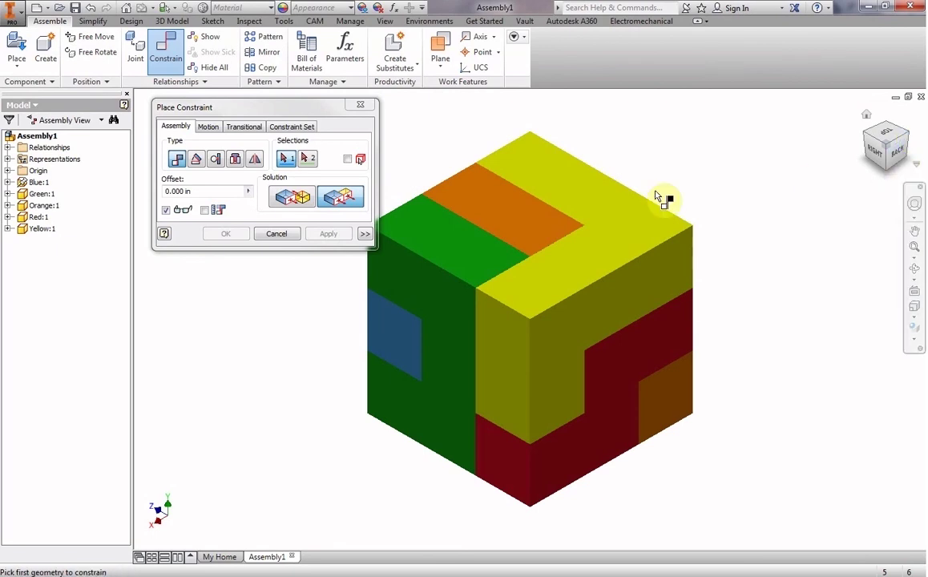
left_click(276, 233)
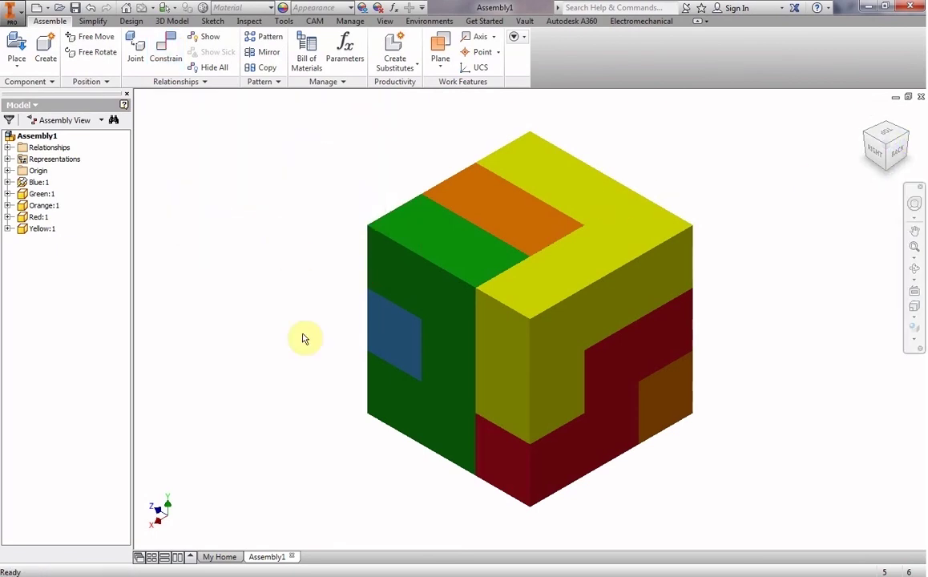